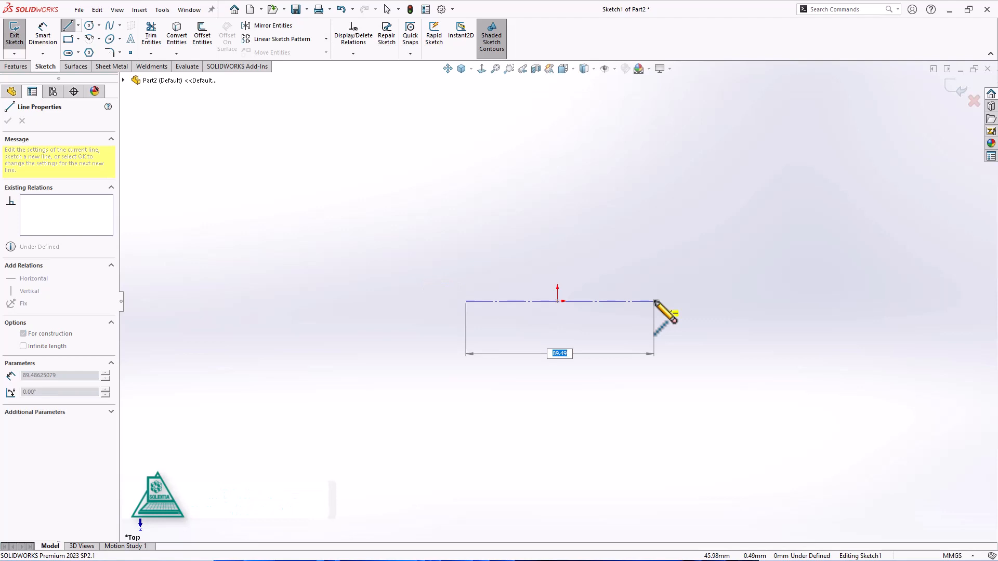
- Finish the horizontal centerline through the origin and dimension its length as 130 mm
{"action": "key", "text": "Return"}
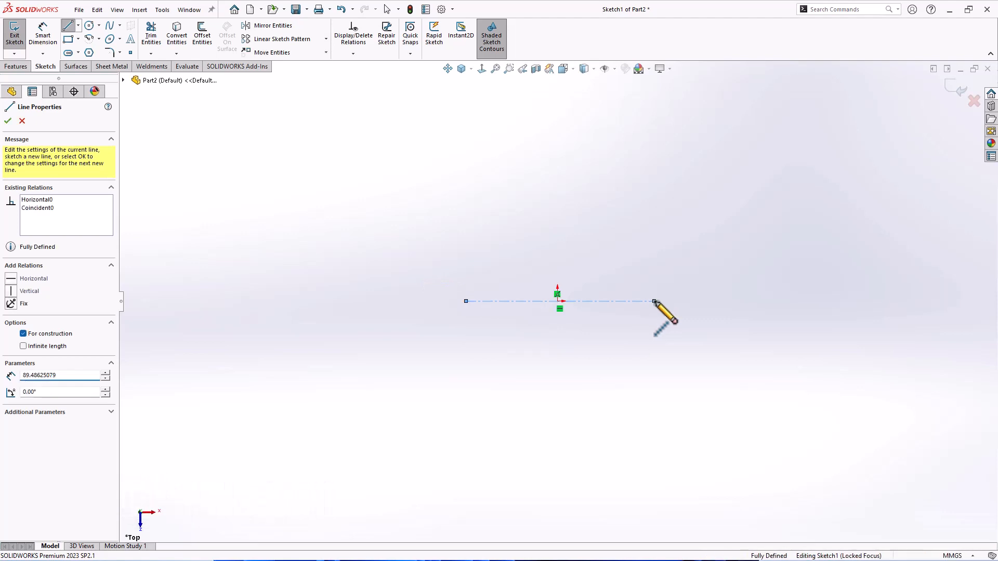
{"action": "right_click", "coordinate": [653, 301]}
{"action": "left_click", "coordinate": [678, 307]}
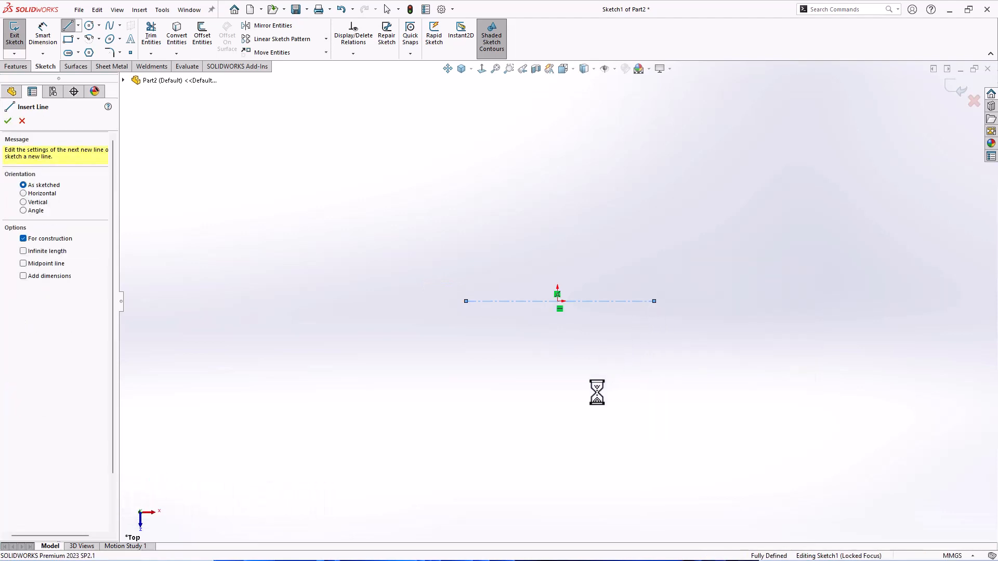
{"action": "left_click", "coordinate": [565, 363]}
{"action": "left_click", "coordinate": [564, 384]}
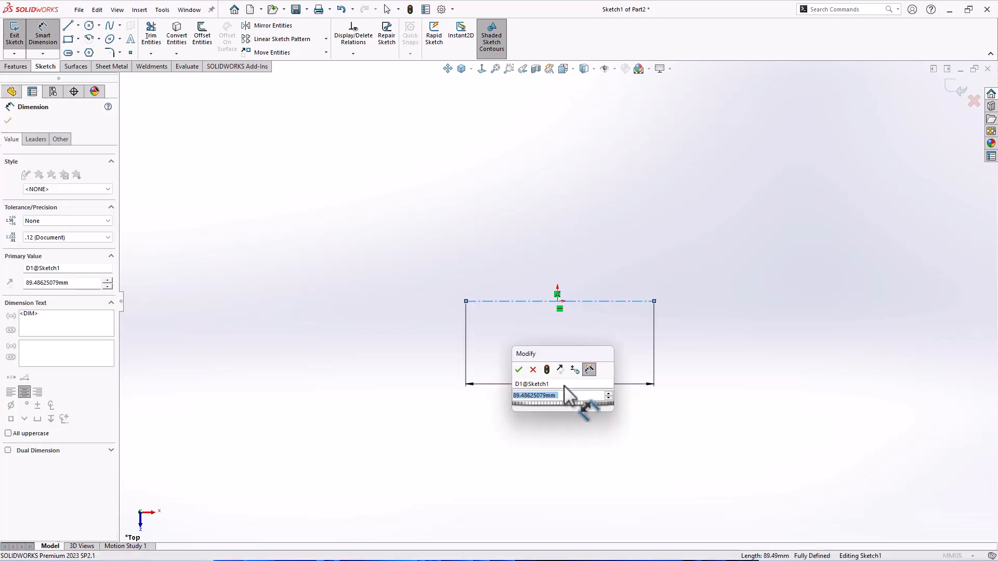
{"action": "type", "text": "130"}
{"action": "key", "text": "Return"}
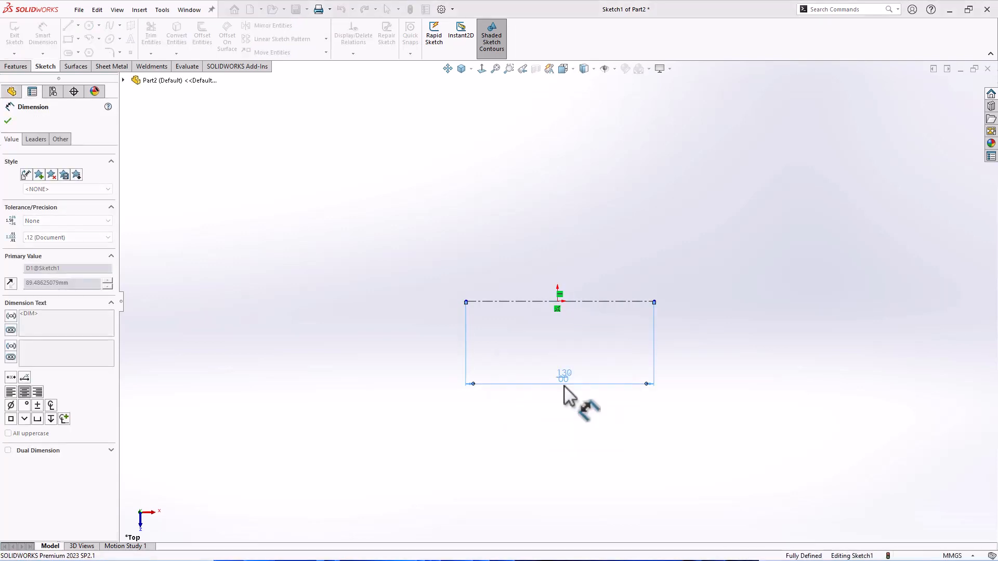
- Dimension the distance from the origin to the centerline's left endpoint as 130/2 mm
{"action": "left_click", "coordinate": [558, 303]}
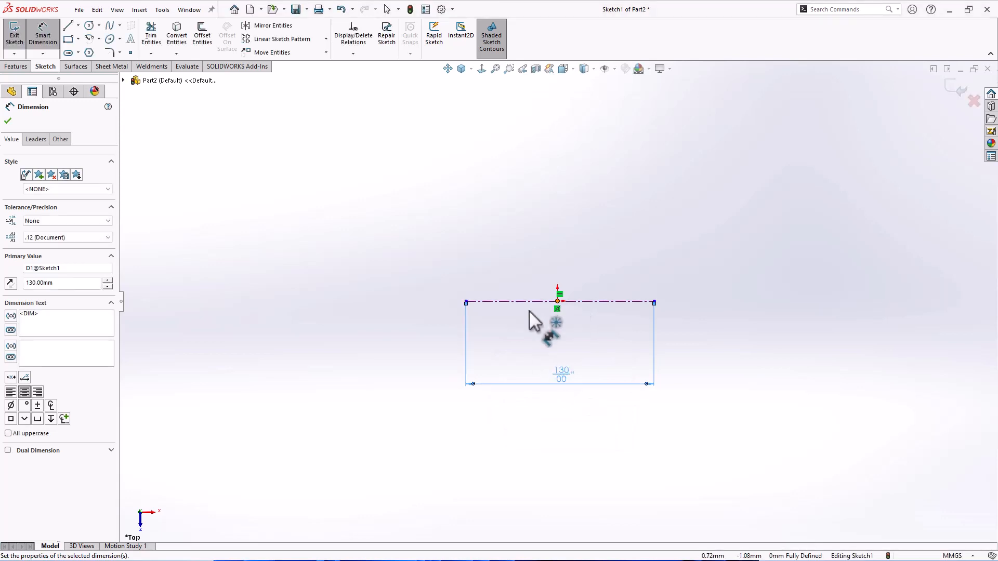
{"action": "left_click", "coordinate": [498, 357]}
{"action": "type", "text": "130/2"}
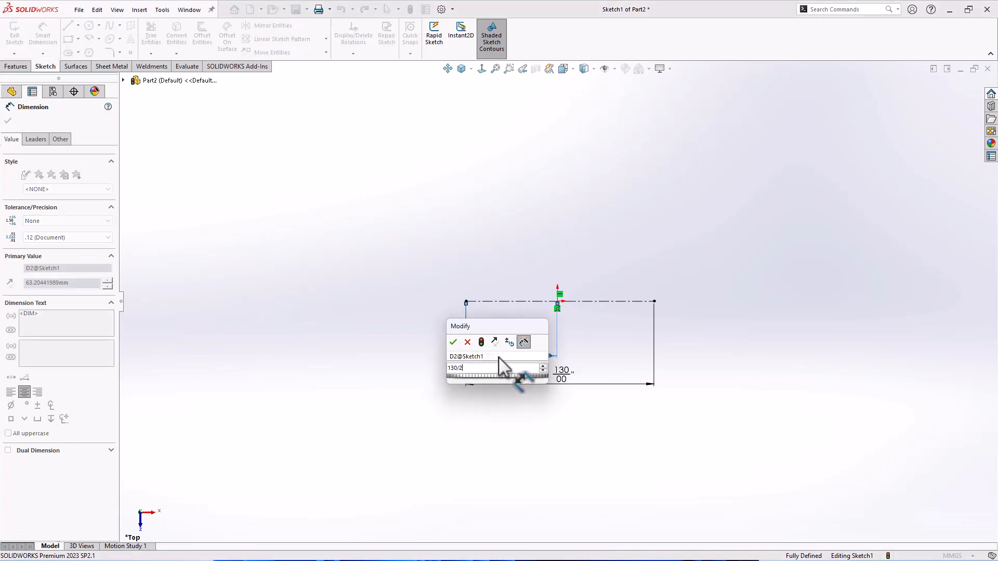
{"action": "key", "text": "Escape"}
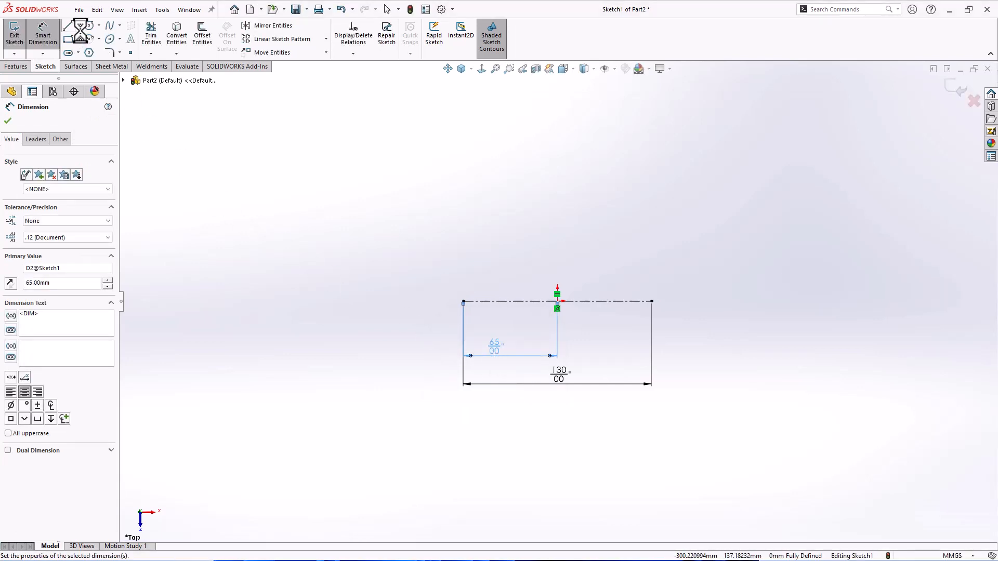
- Draw a vertical centerline upward from the origin and dimension its length as 112.5 mm
{"action": "left_click", "coordinate": [557, 302]}
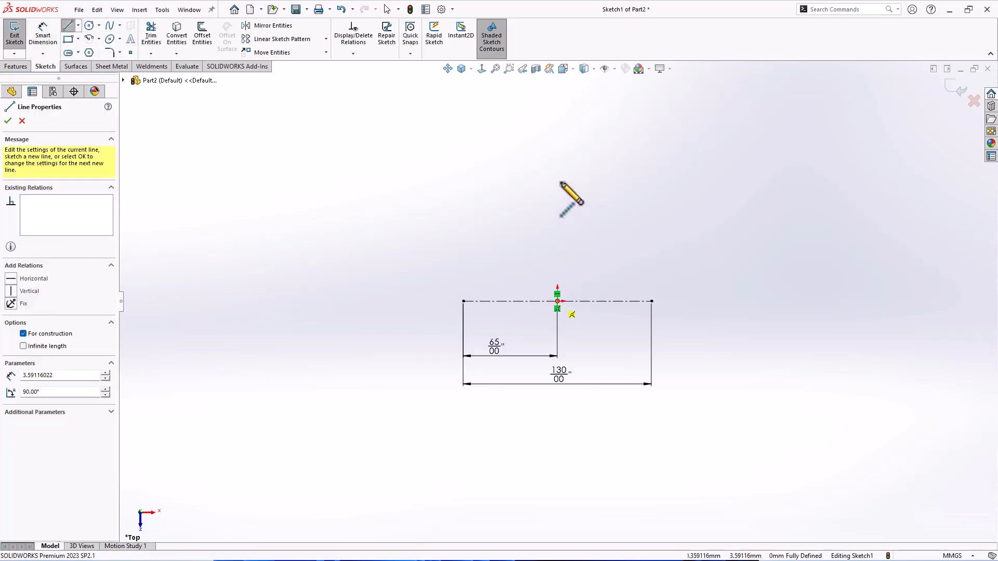
{"action": "left_click", "coordinate": [557, 280]}
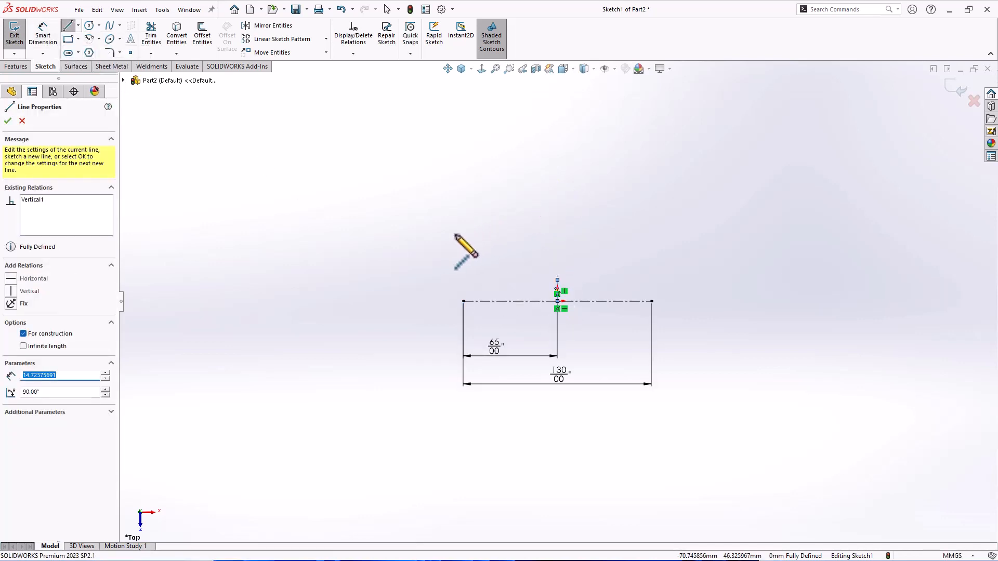
{"action": "right_click_drag", "start_coordinate": [455, 235], "coordinate": [452, 182]}
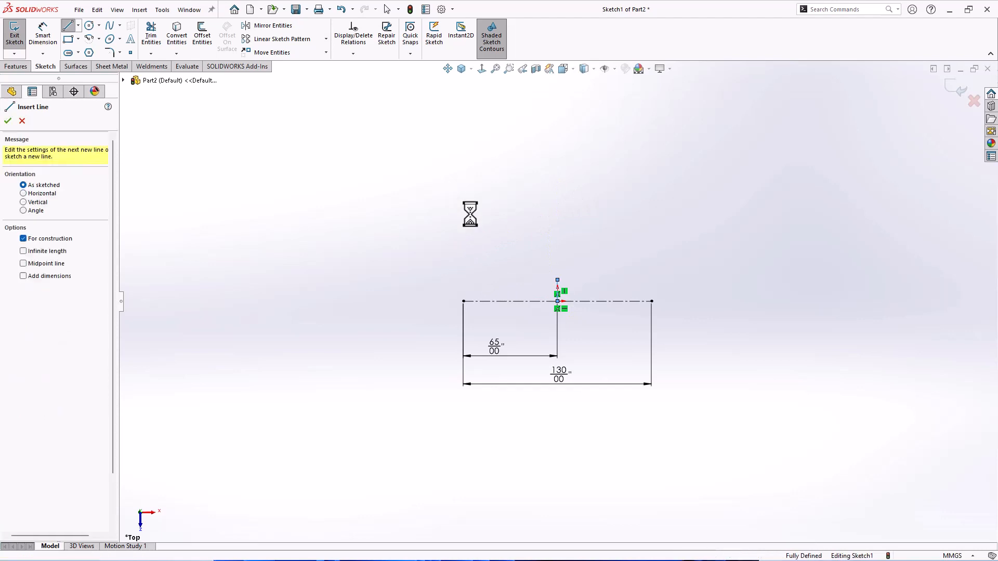
{"action": "left_click", "coordinate": [557, 289]}
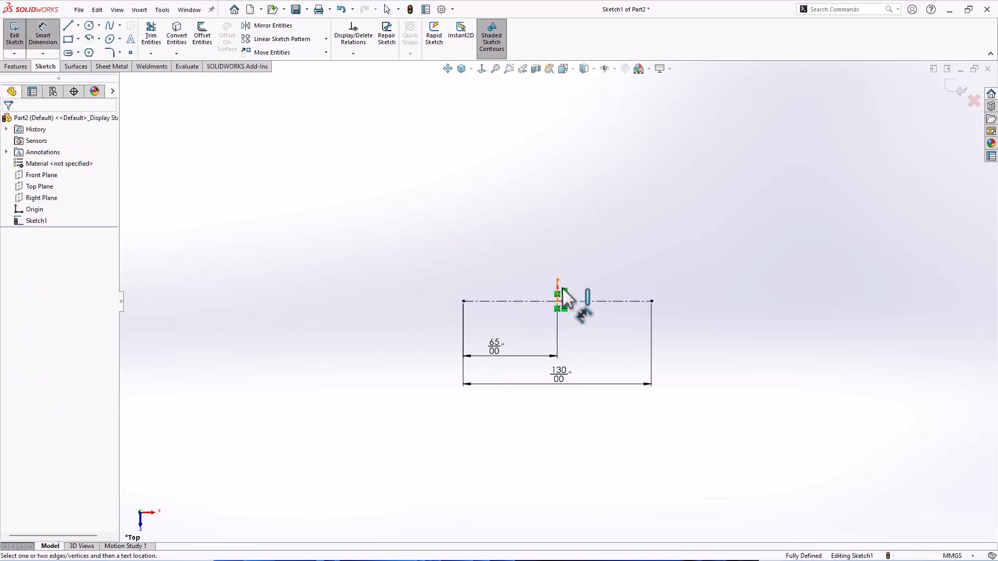
{"action": "left_click", "coordinate": [750, 287]}
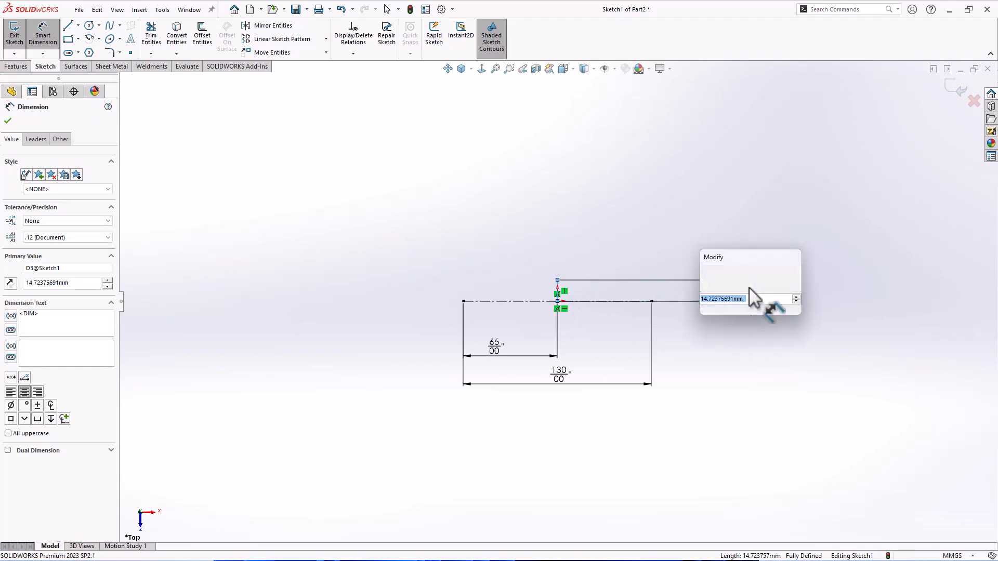
{"action": "type", "text": "112."}
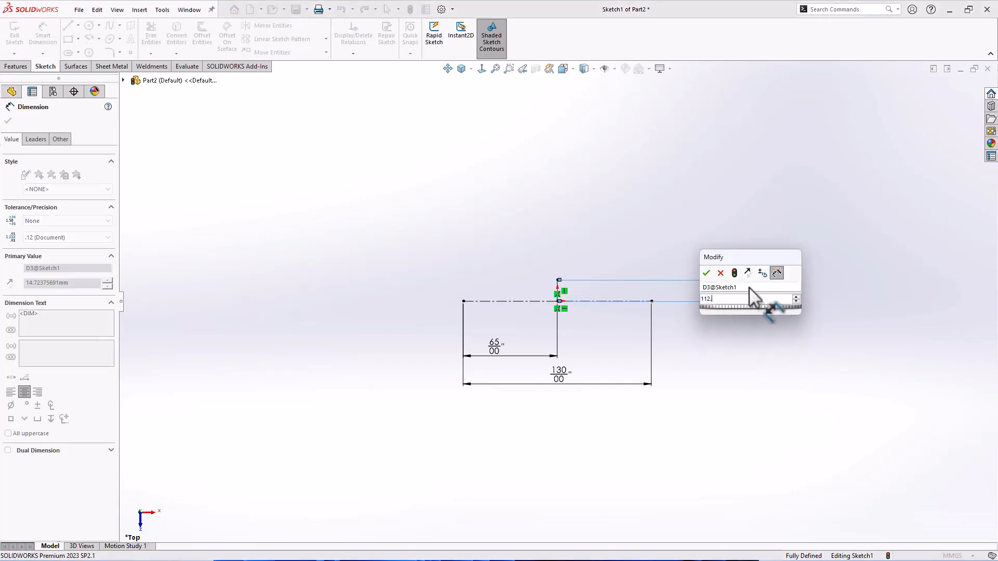
{"action": "type", "text": "5"}
{"action": "key", "text": "Return"}
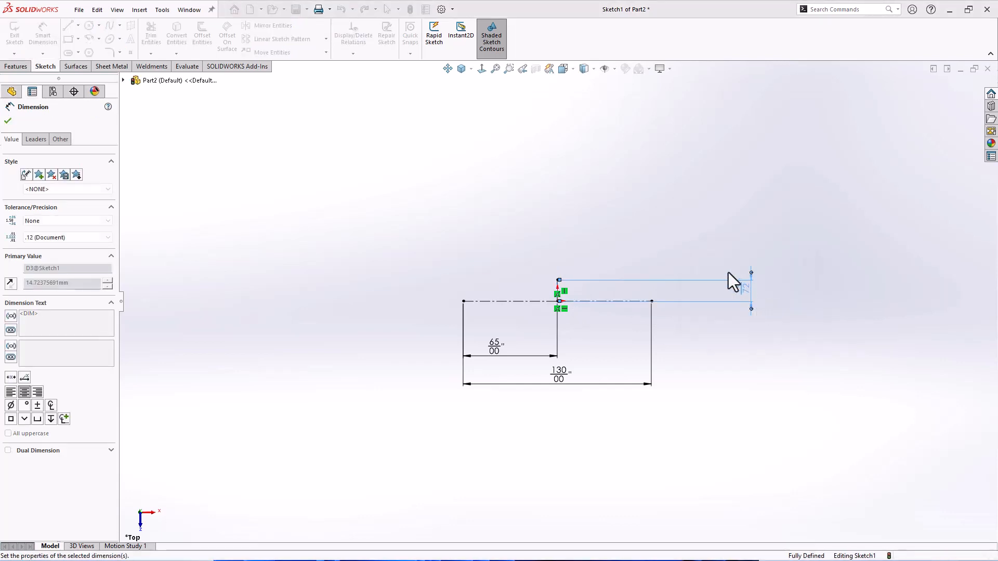
{"action": "left_click", "coordinate": [772, 297]}
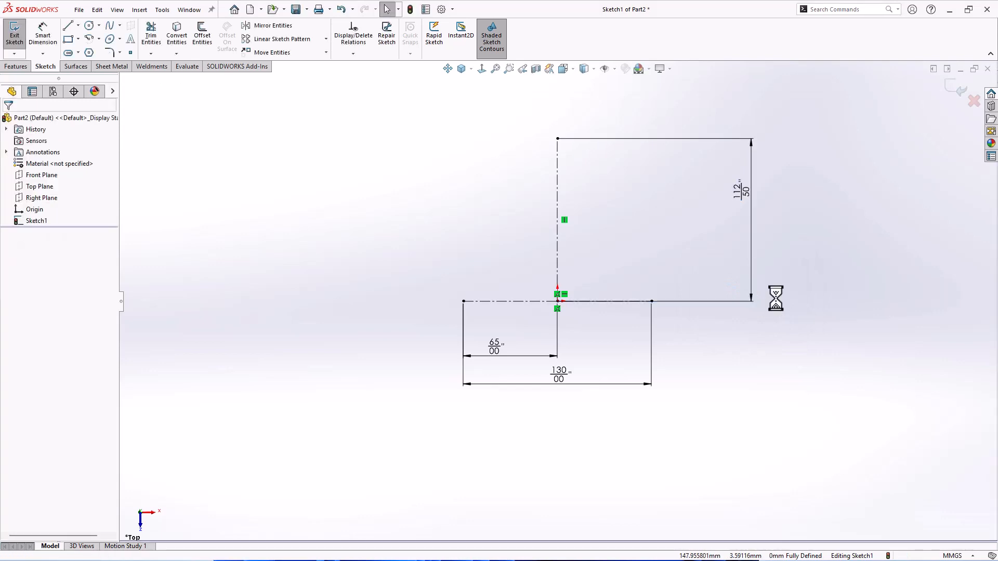
- Sketch two concentric circles, about 30 mm and 54 mm in diameter, centred on the vertical centerline's upper endpoint
{"action": "right_click_drag", "start_coordinate": [775, 299], "coordinate": [827, 307]}
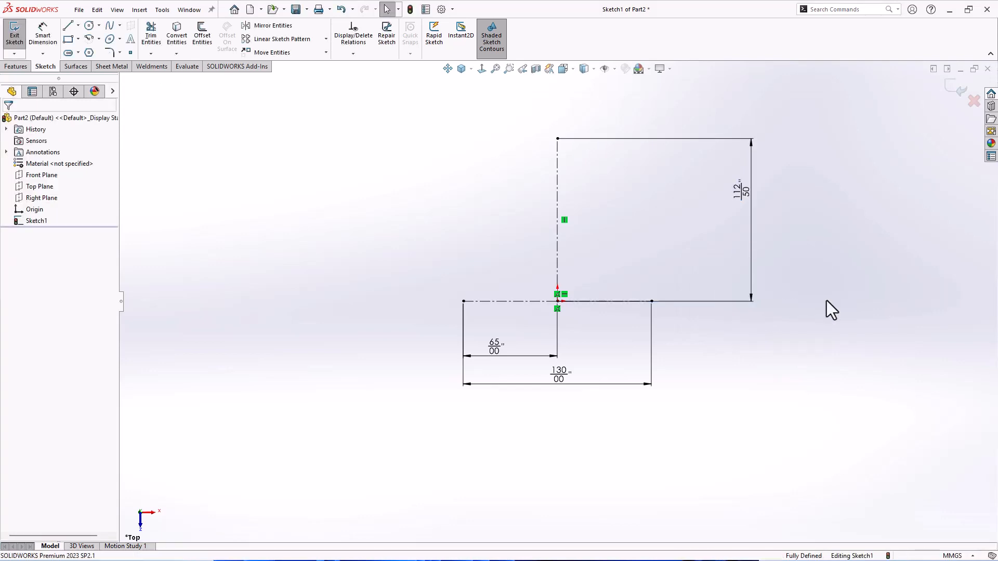
{"action": "left_click", "coordinate": [558, 139]}
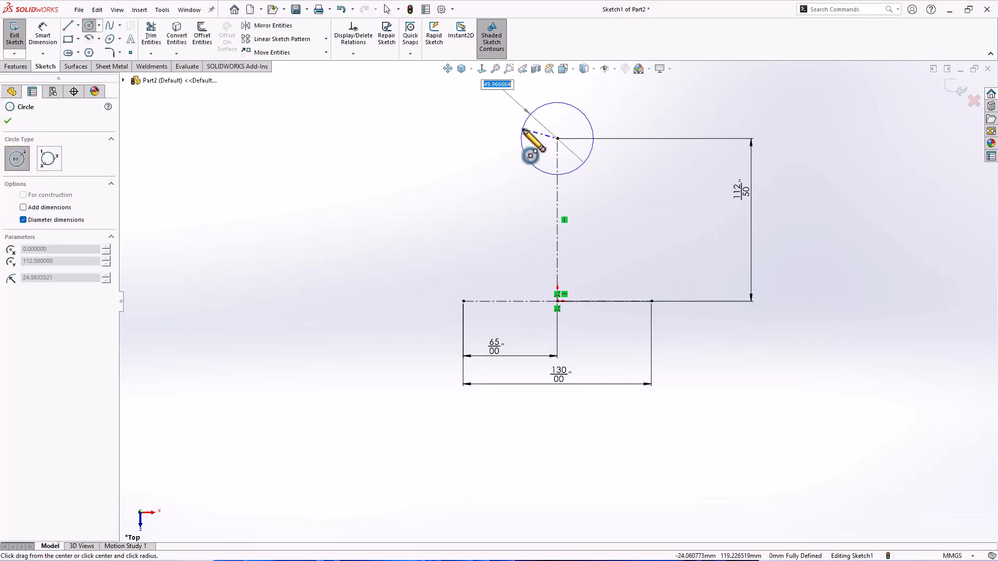
{"action": "left_click", "coordinate": [535, 137]}
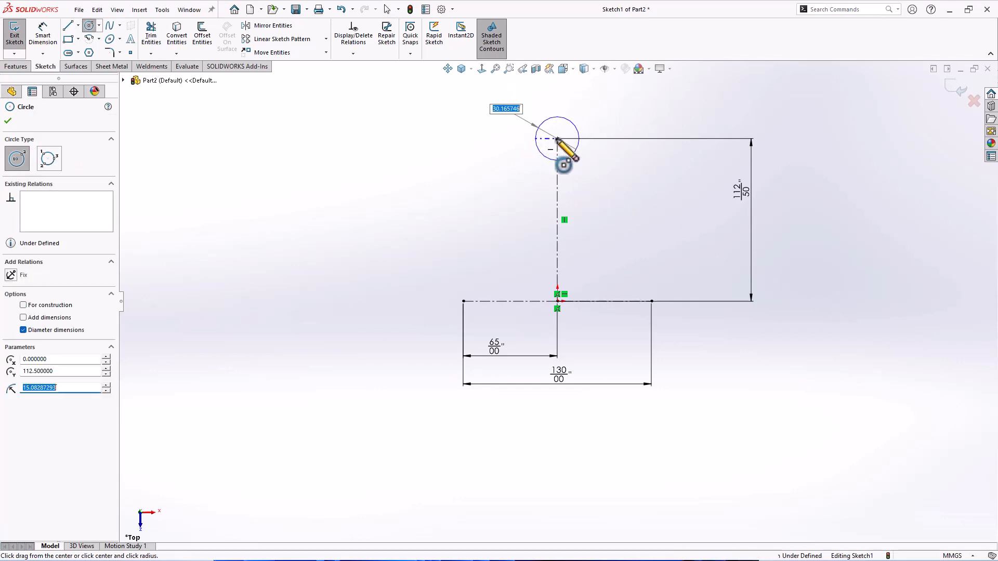
{"action": "left_click", "coordinate": [557, 139]}
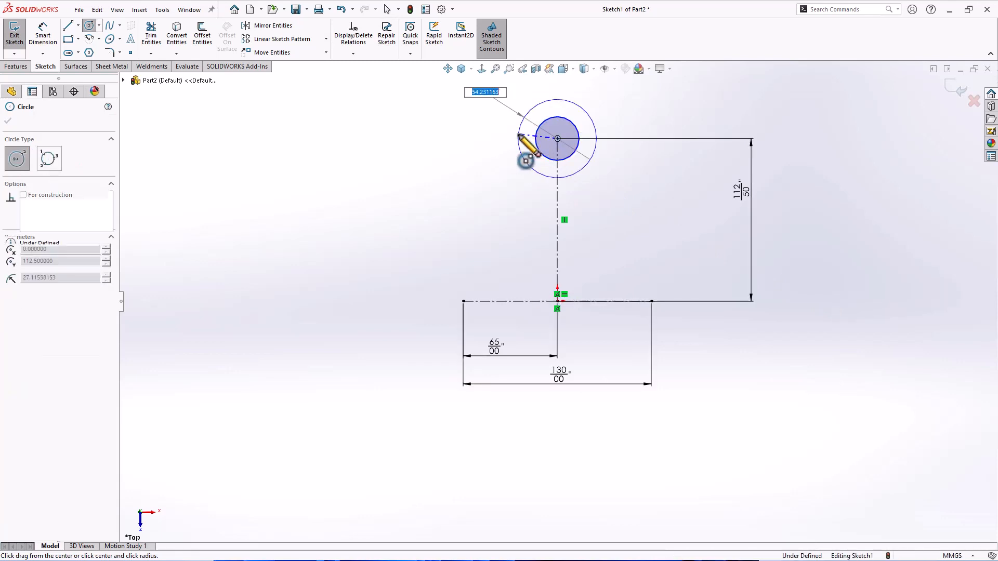
{"action": "left_click", "coordinate": [519, 136]}
- Sketch two concentric circles at the horizontal centerline's right endpoint, one about 24 mm and one 44 mm in diameter
{"action": "left_click", "coordinate": [652, 301]}
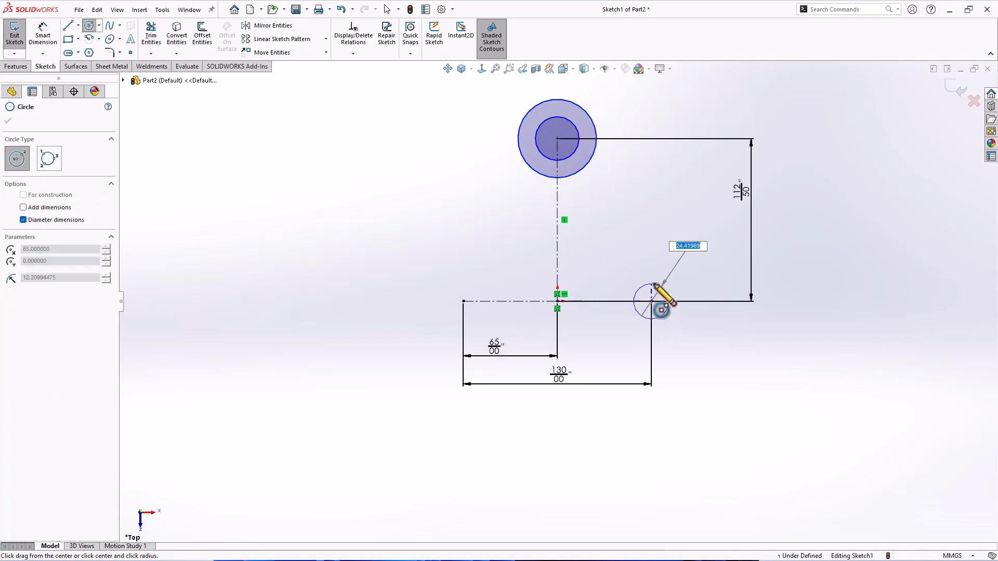
{"action": "left_click", "coordinate": [657, 305]}
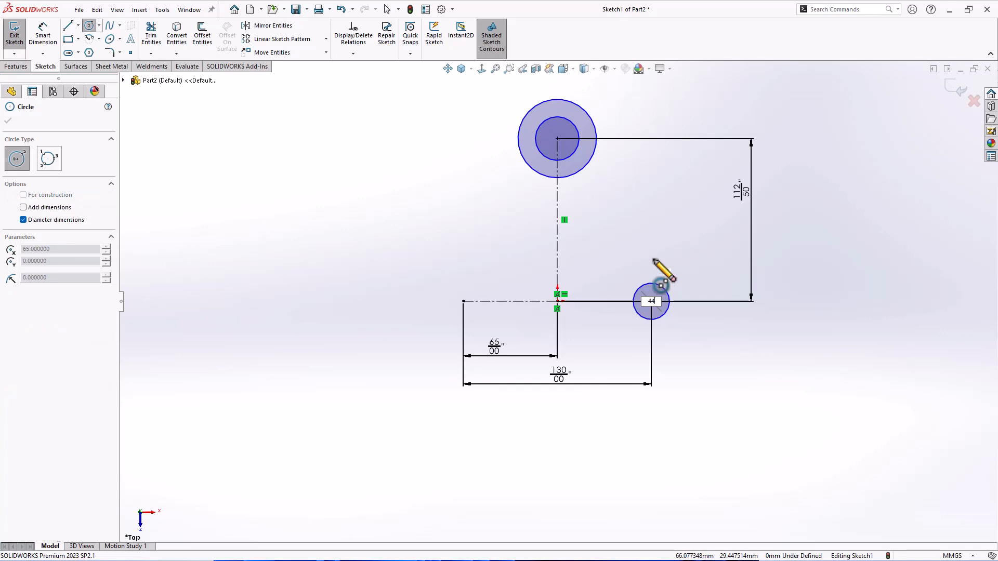
{"action": "type", "text": "44"}
{"action": "key", "text": "Return"}
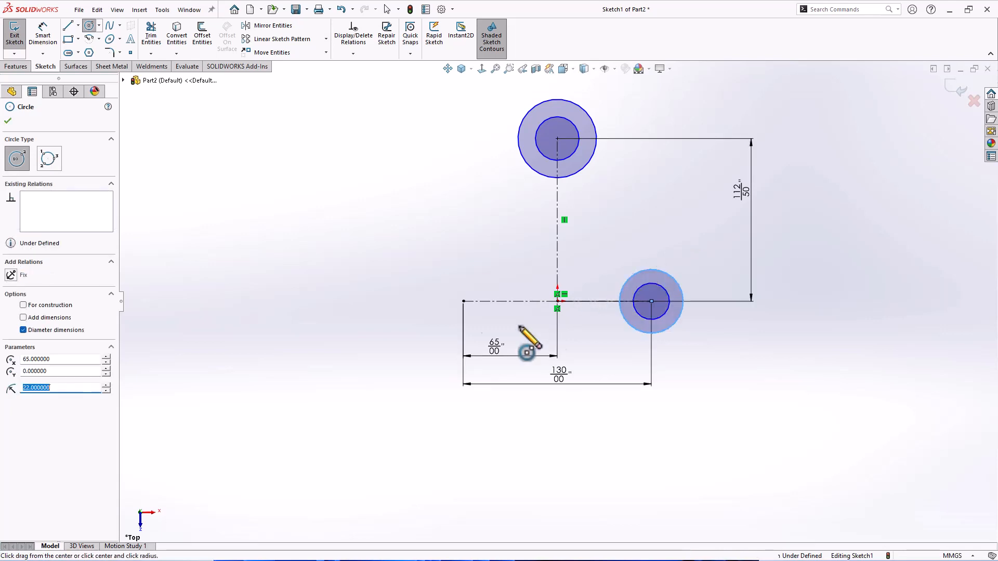
- Sketch two concentric circles at the horizontal centerline's left endpoint, one 44 mm and one about 62 mm in diameter
{"action": "left_click", "coordinate": [463, 301]}
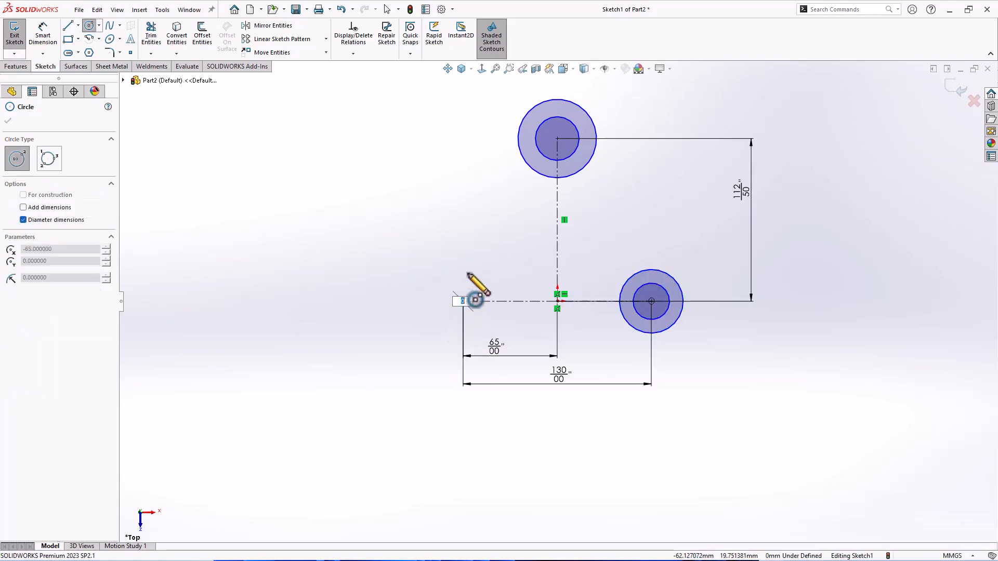
{"action": "type", "text": "44"}
{"action": "key", "text": "Return"}
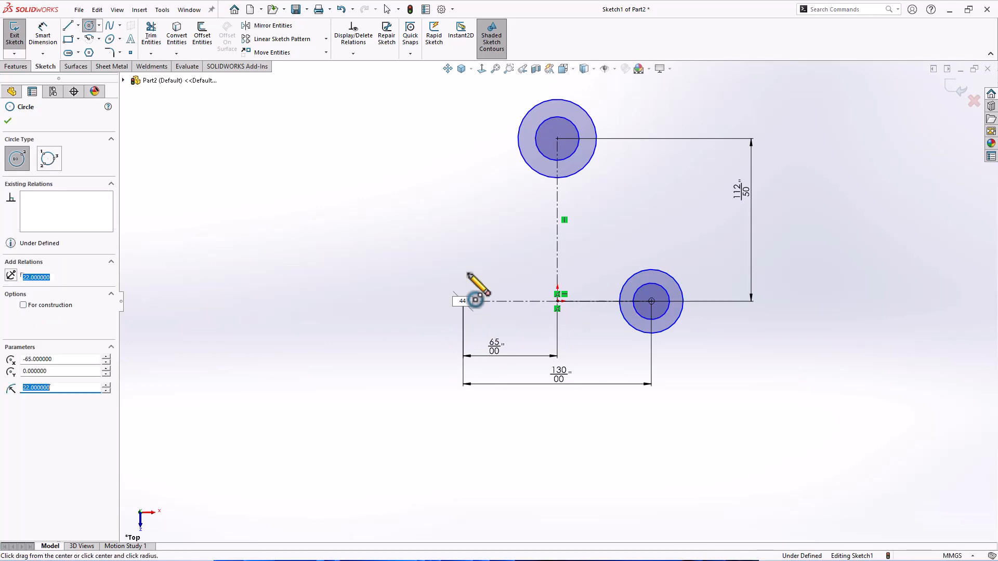
{"action": "left_click", "coordinate": [463, 301]}
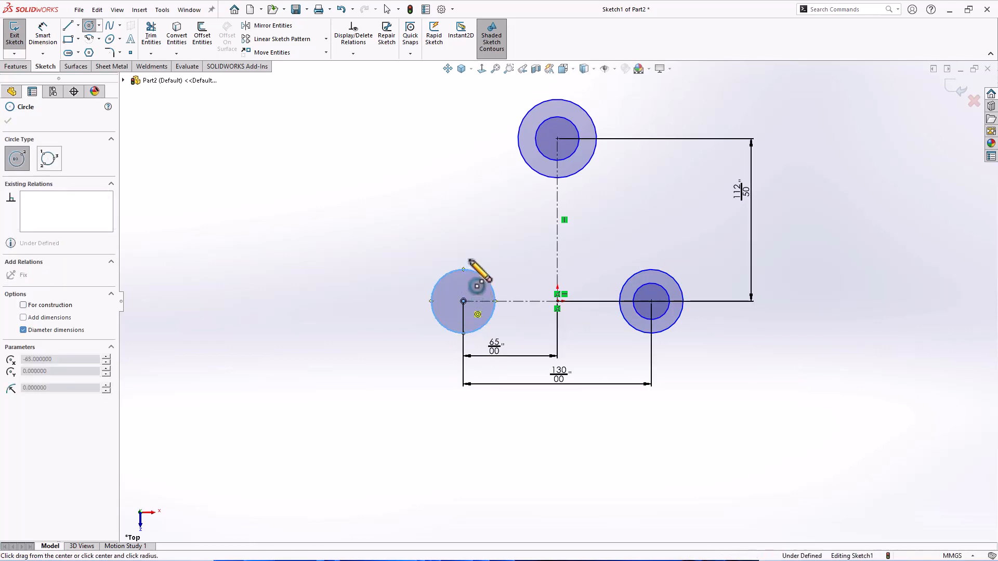
{"action": "left_click", "coordinate": [463, 258]}
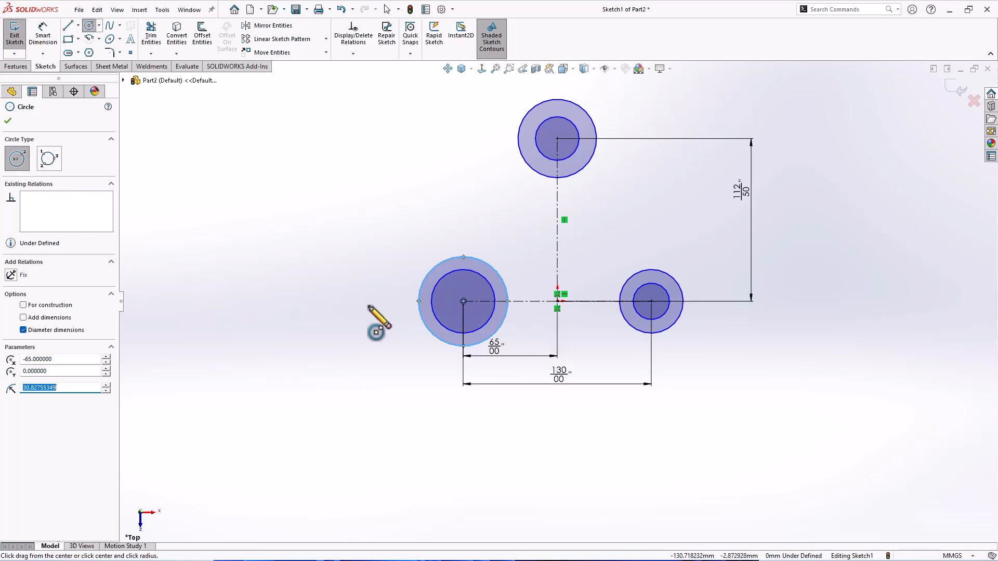
{"action": "key", "text": "Escape"}
- Dimension the outer circle at the vertical centerline's upper end with a diameter of 35*2 mm
{"action": "right_click_drag", "start_coordinate": [370, 279], "coordinate": [370, 262]}
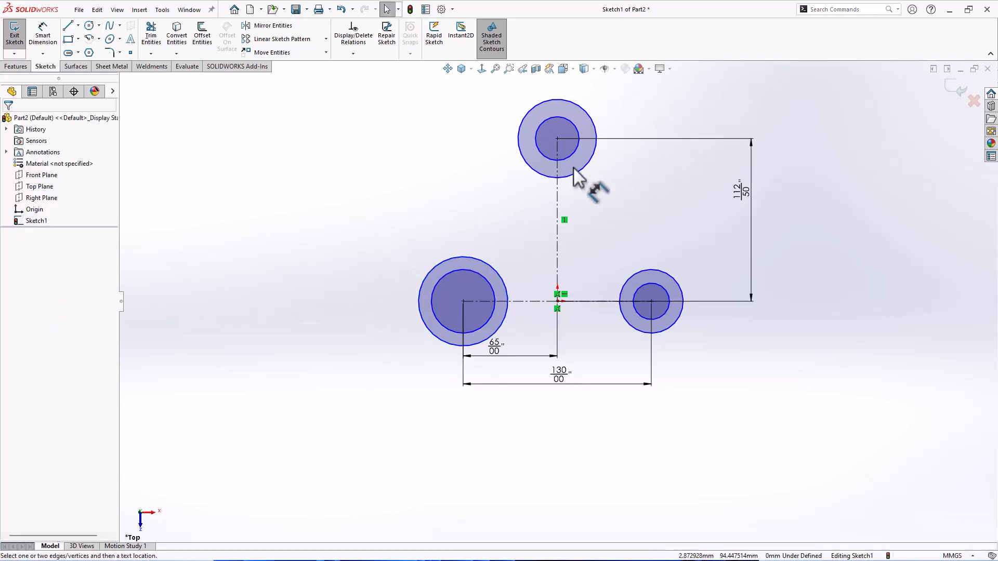
{"action": "left_click", "coordinate": [520, 153]}
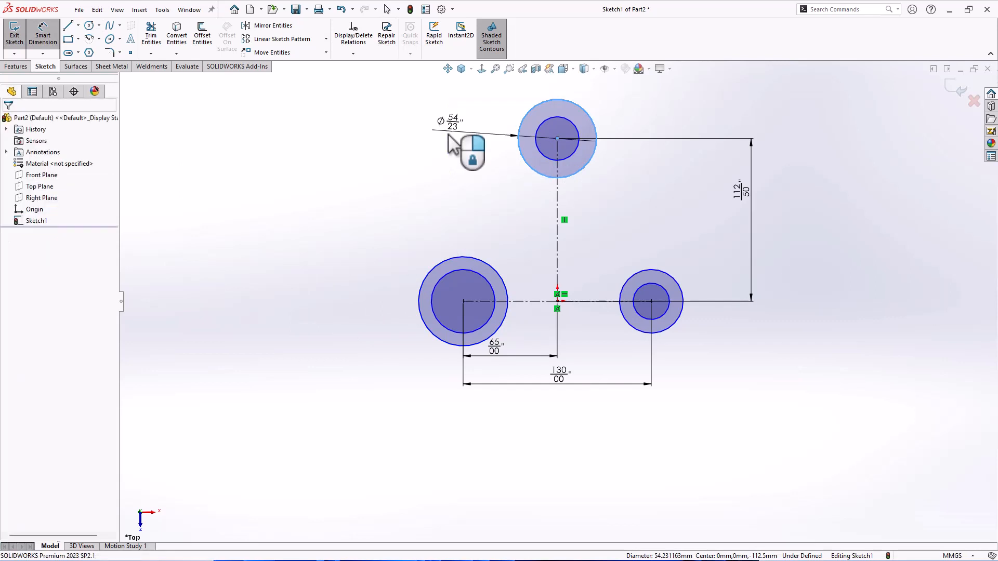
{"action": "left_click", "coordinate": [449, 136]}
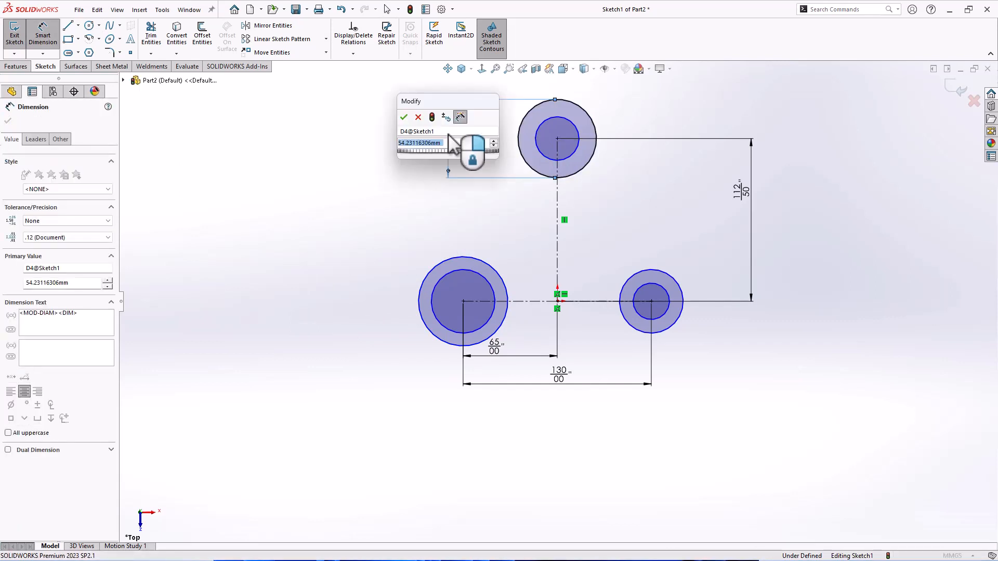
{"action": "type", "text": "35*2"}
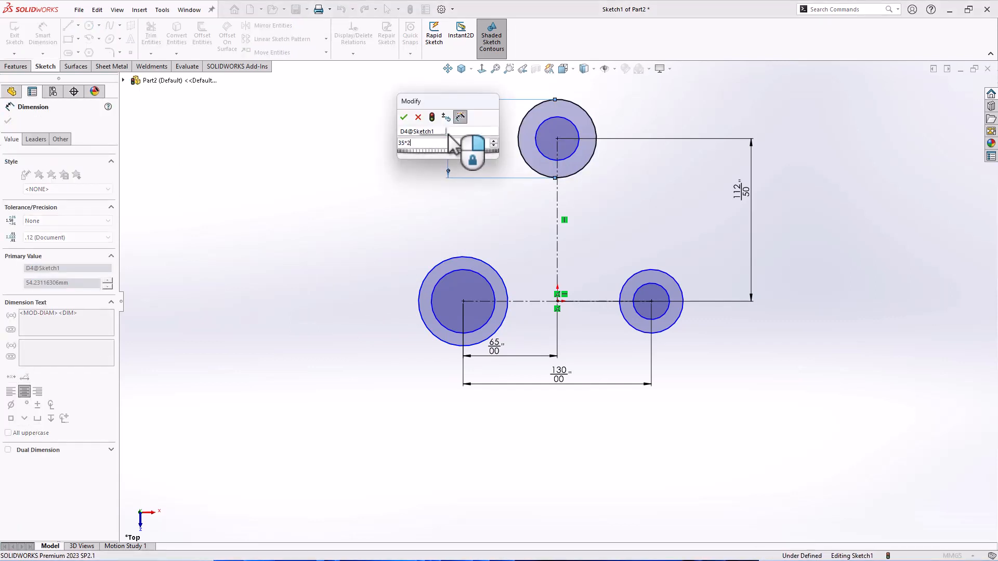
{"action": "key", "text": "Escape"}
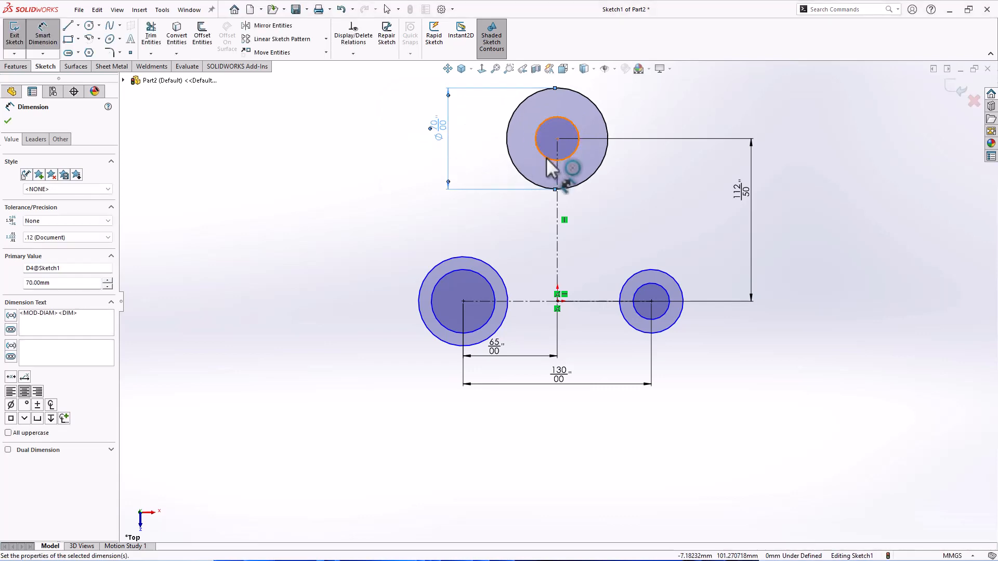
- Dimension the inner circle at the vertical centerline's upper end with a 44 mm diameter
{"action": "left_click", "coordinate": [536, 144]}
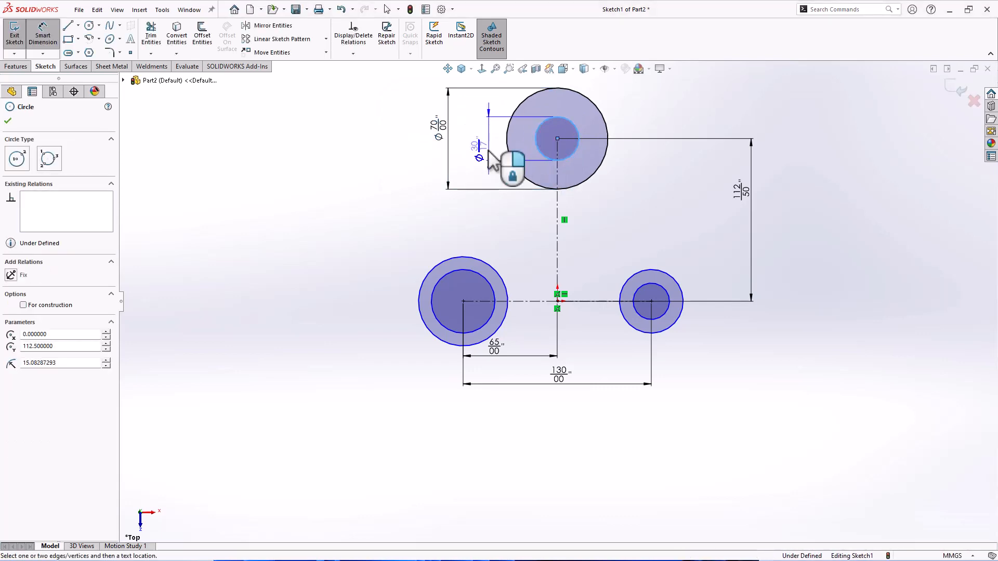
{"action": "left_click", "coordinate": [492, 161]}
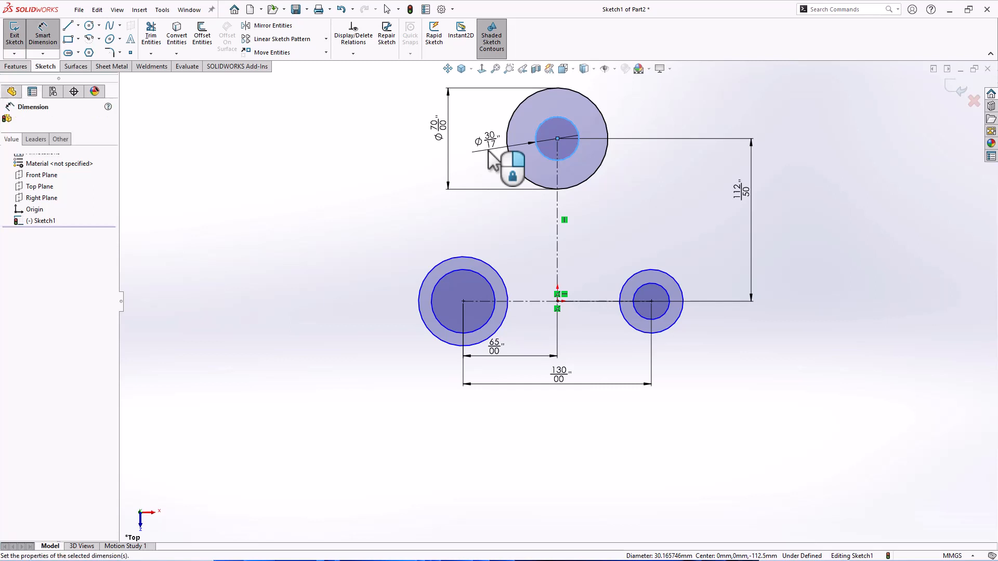
{"action": "type", "text": "44"}
{"action": "key", "text": "Escape"}
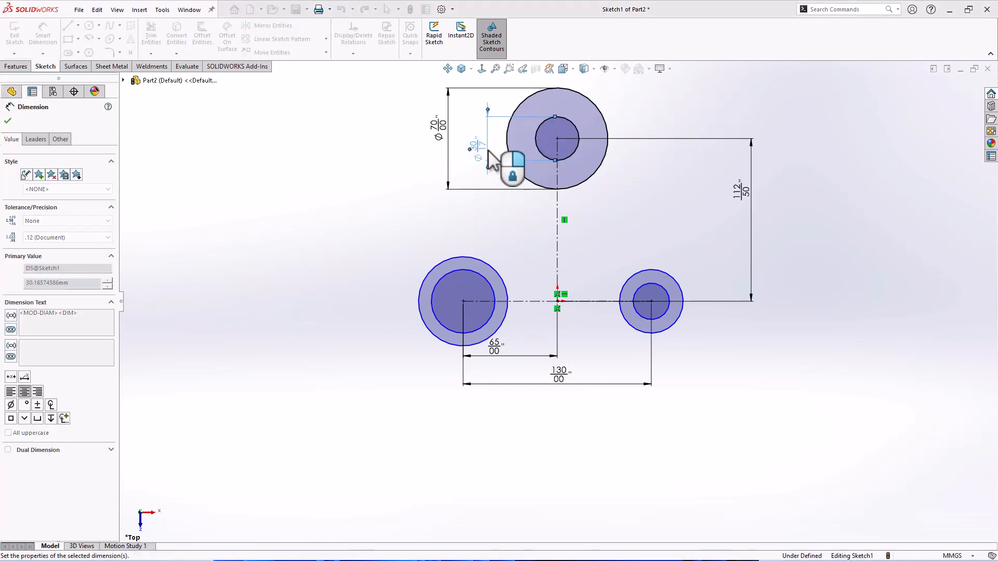
{"action": "left_click", "coordinate": [391, 156]}
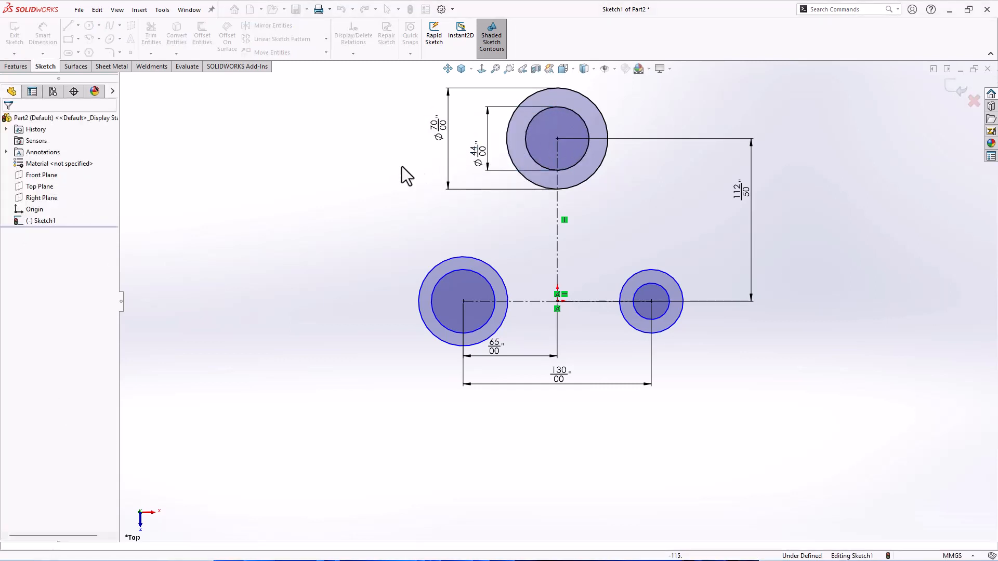
- Add an Equal relation to the outer circles of all three concentric pairs
{"action": "left_click", "coordinate": [587, 182]}
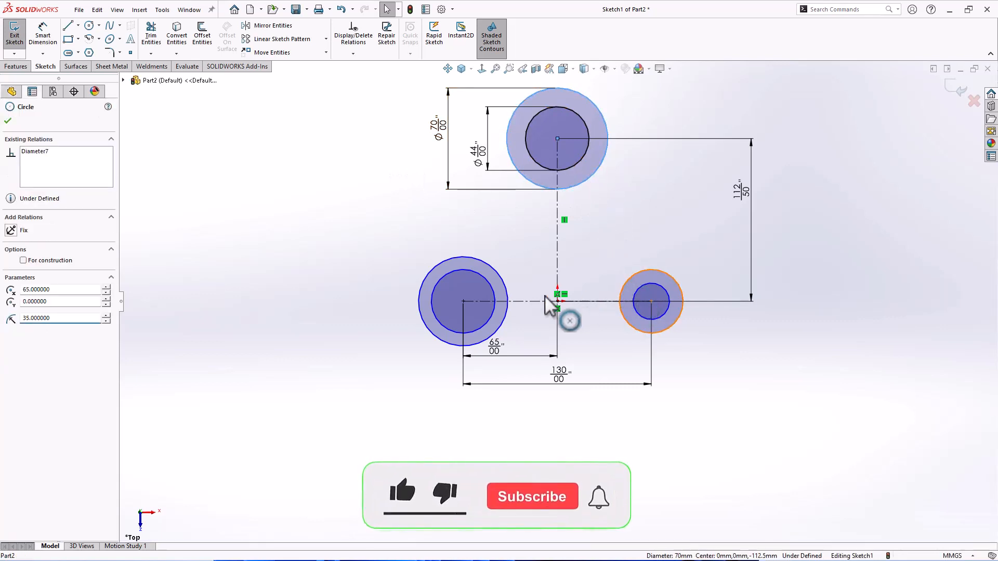
{"action": "left_click", "coordinate": [495, 328]}
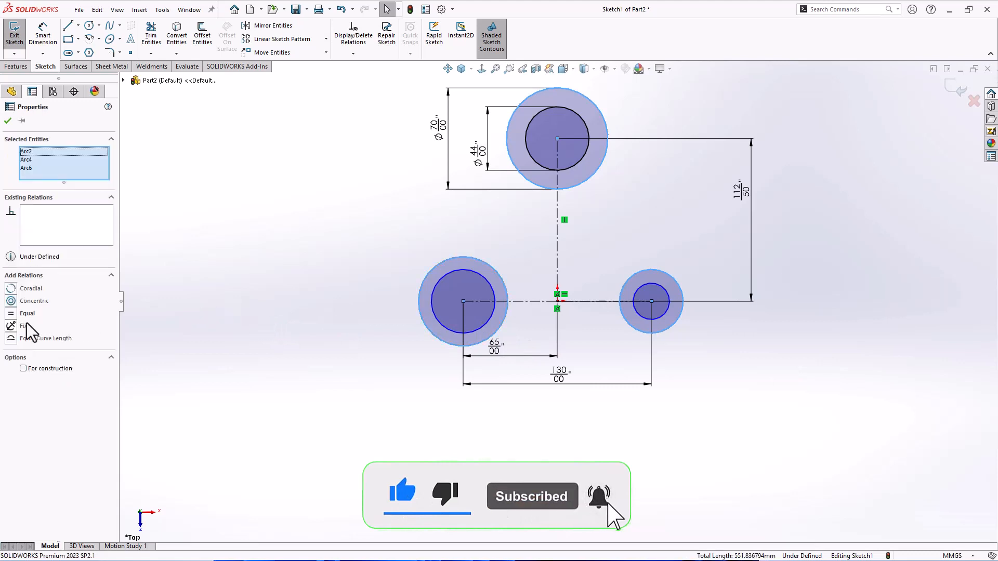
{"action": "left_click", "coordinate": [11, 314]}
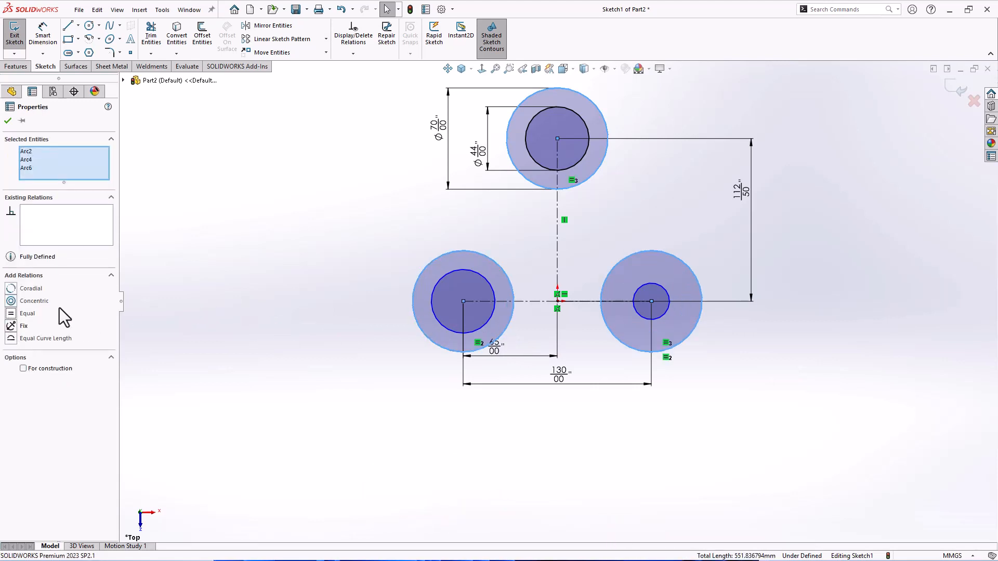
{"action": "left_click", "coordinate": [225, 294]}
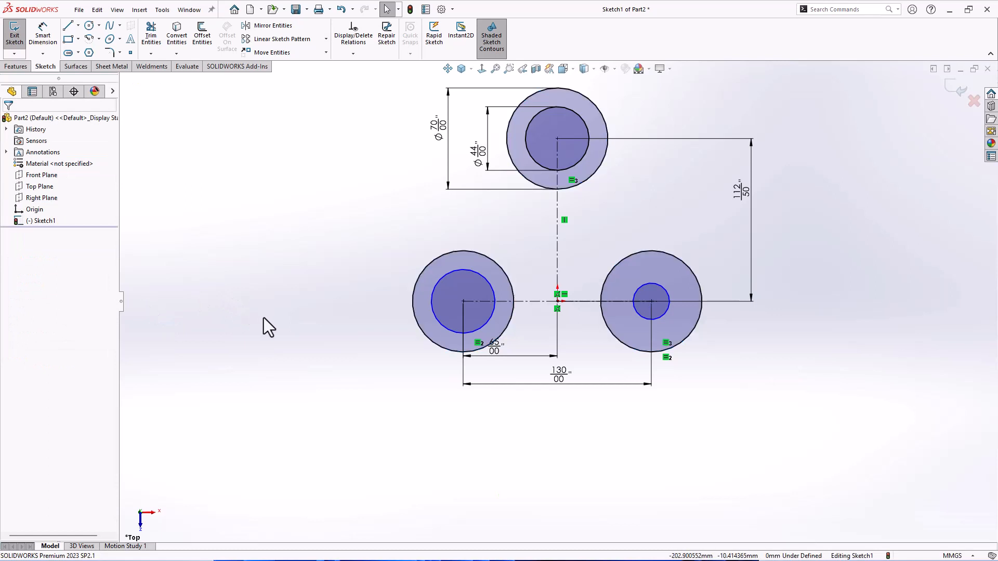
- Add an Equal relation to the three inner circles so they share the 44 mm circle's size
{"action": "left_click", "coordinate": [570, 167]}
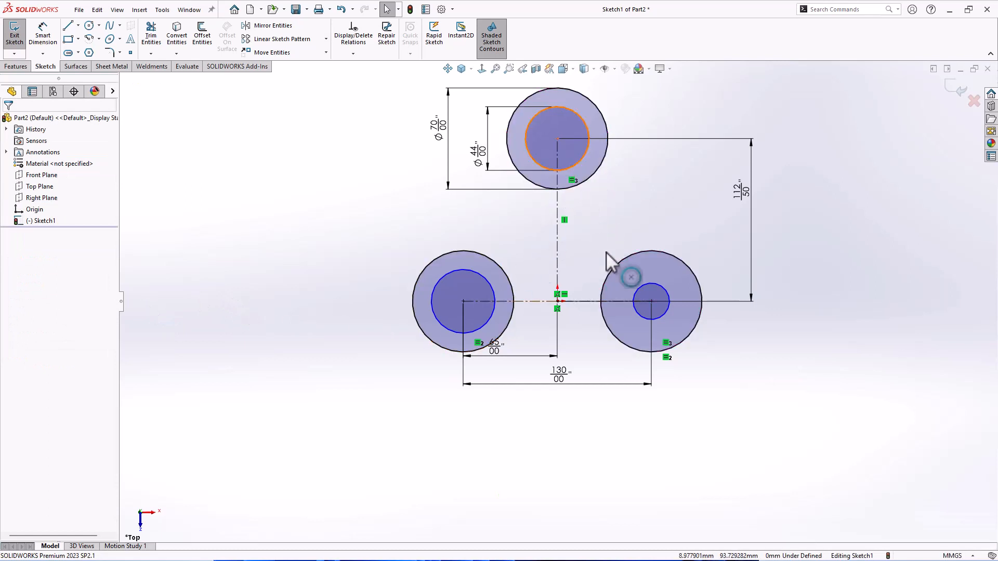
{"action": "left_click", "coordinate": [635, 305], "text": "ctrl"}
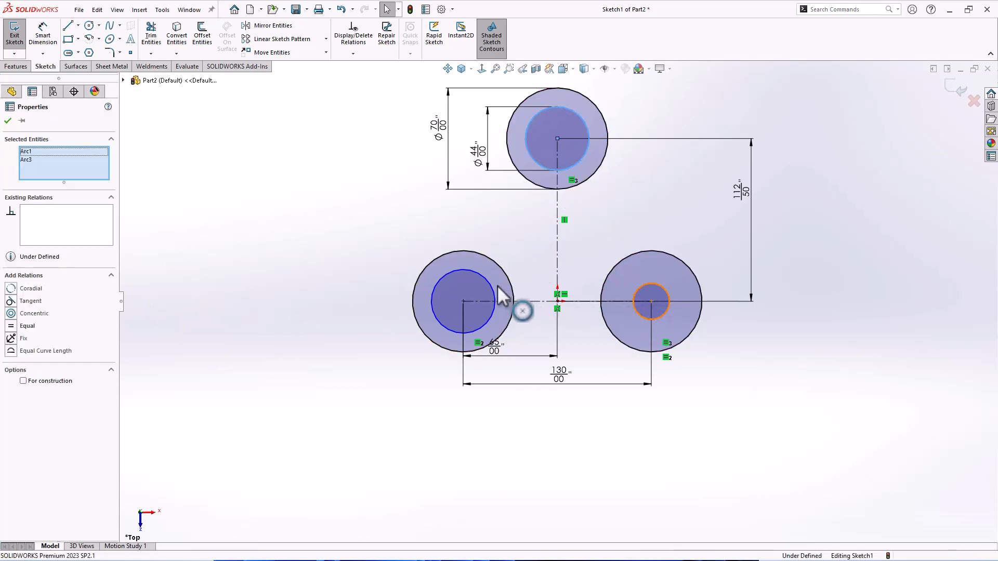
{"action": "left_click", "coordinate": [425, 306], "text": "ctrl"}
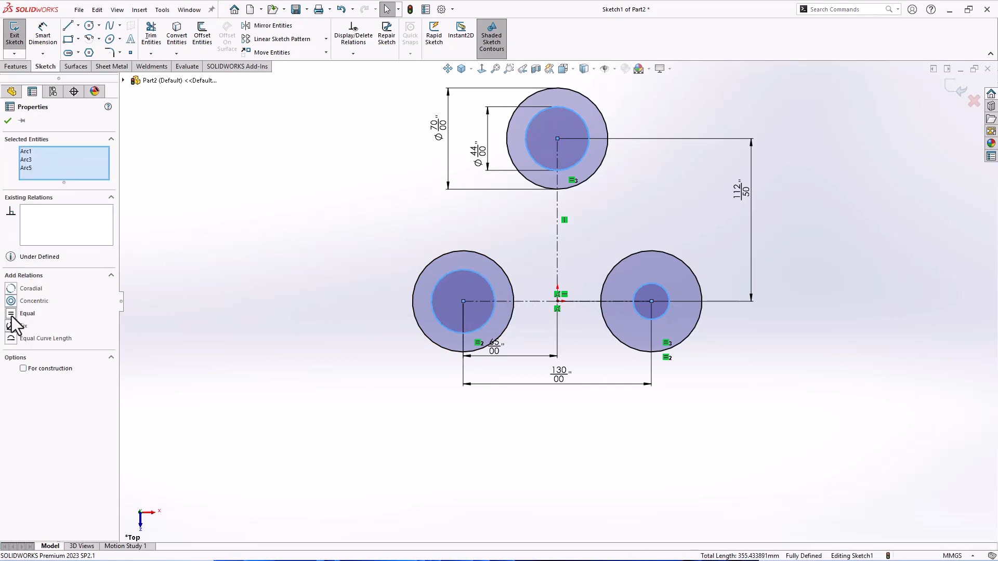
{"action": "left_click", "coordinate": [11, 314]}
{"action": "left_click", "coordinate": [8, 121]}
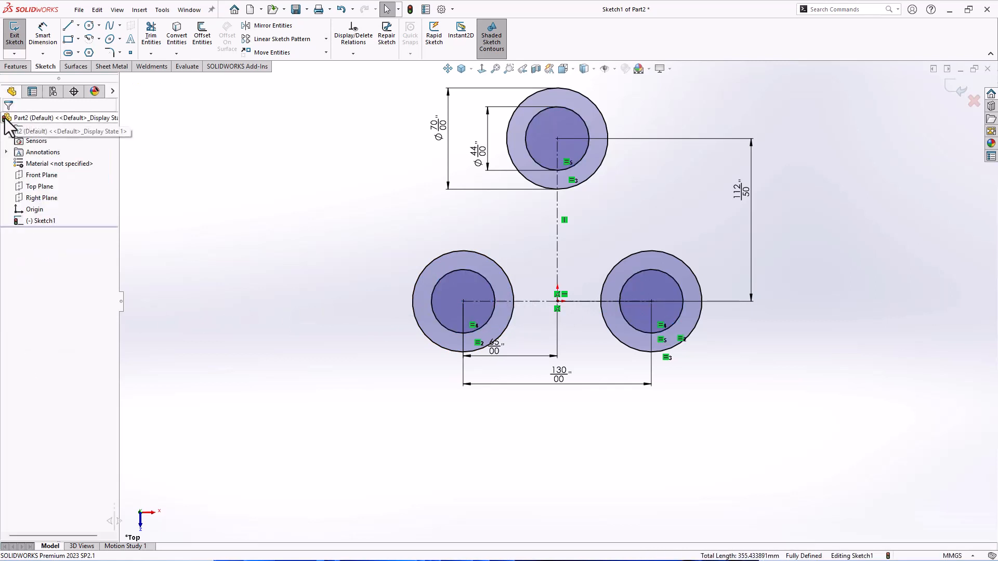
- Draw a closed triangle of centerlines connecting the centers of the three circle pairs
{"action": "left_click", "coordinate": [78, 24]}
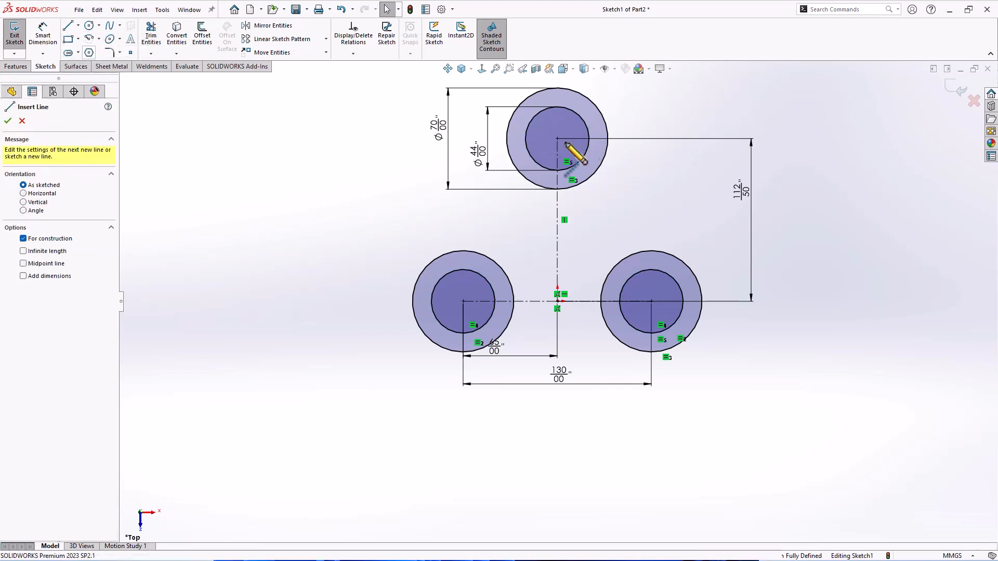
{"action": "left_click", "coordinate": [557, 139]}
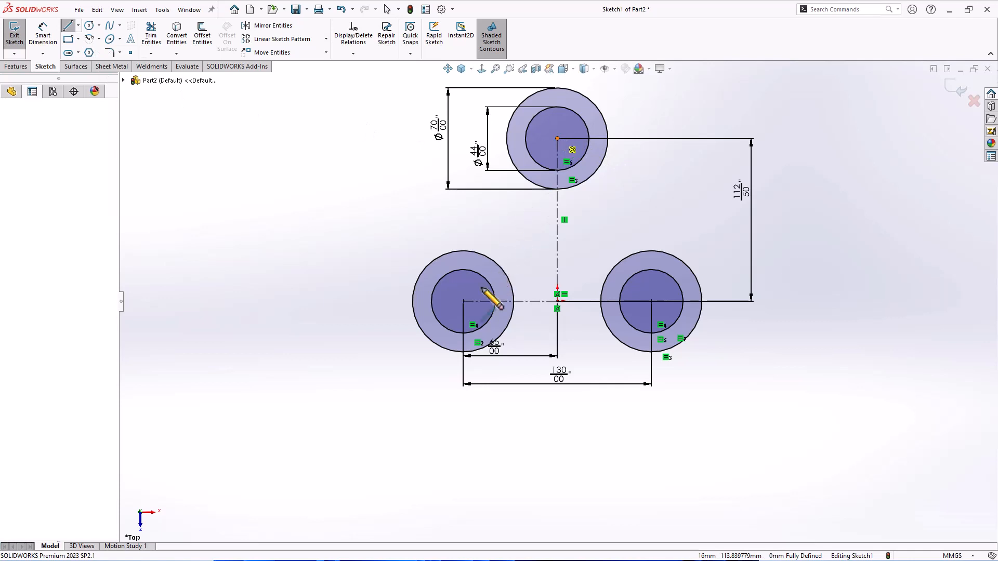
{"action": "left_click", "coordinate": [463, 302]}
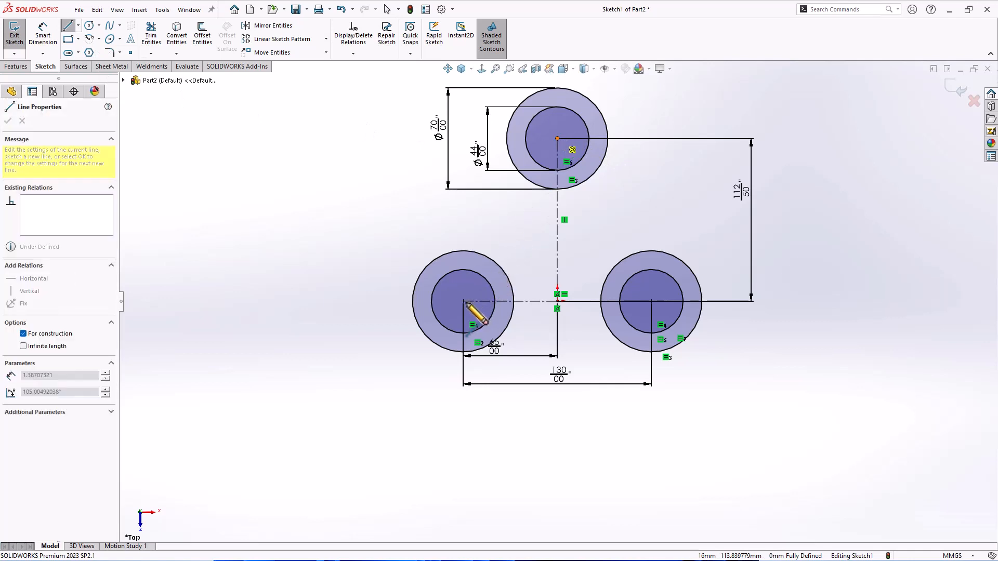
{"action": "left_click", "coordinate": [652, 302]}
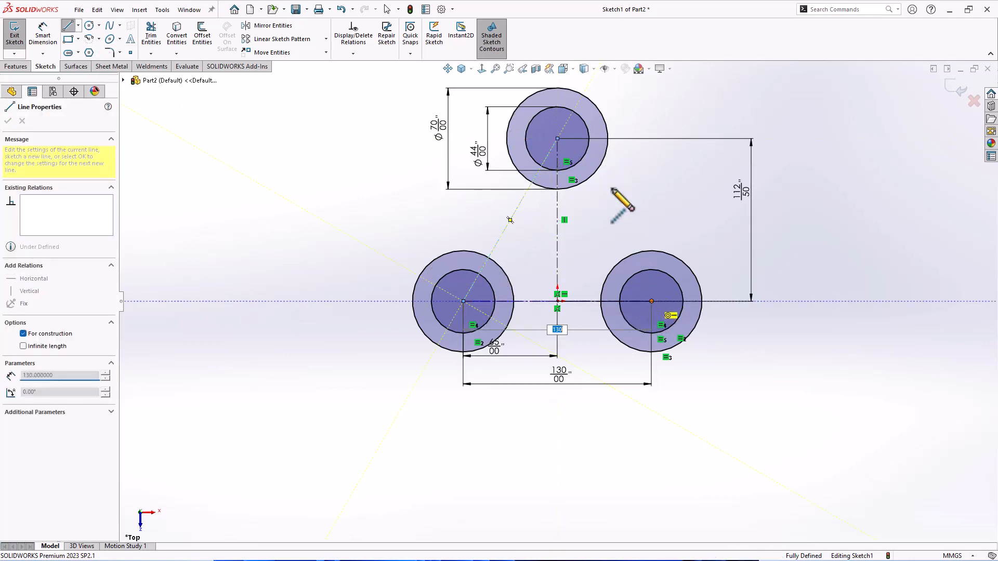
{"action": "left_click", "coordinate": [558, 139]}
{"action": "key", "text": "Escape"}
{"action": "key", "text": "Escape"}
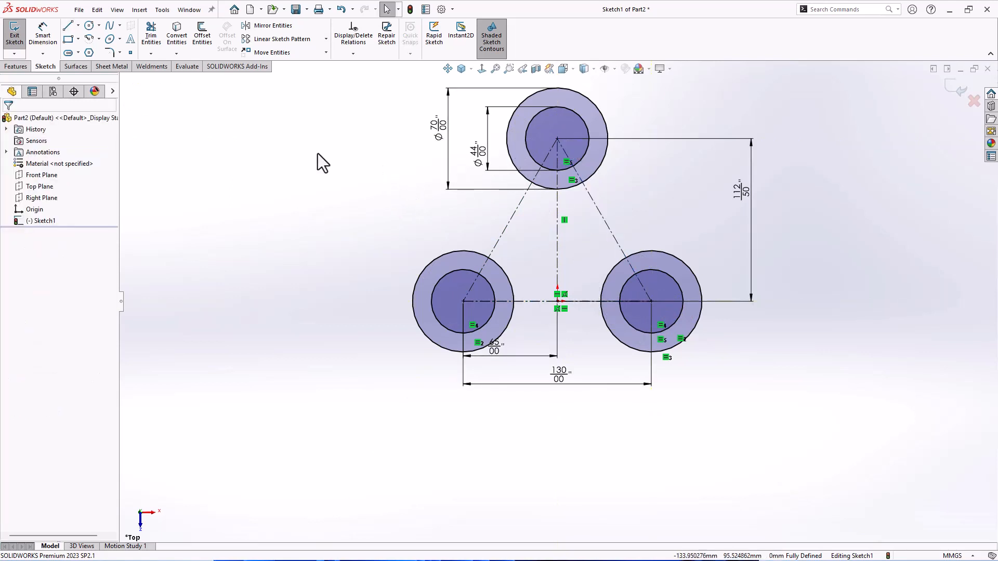
- Offset the three triangle centerlines by 15 mm in both directions, with dimensions added
{"action": "left_click", "coordinate": [157, 58]}
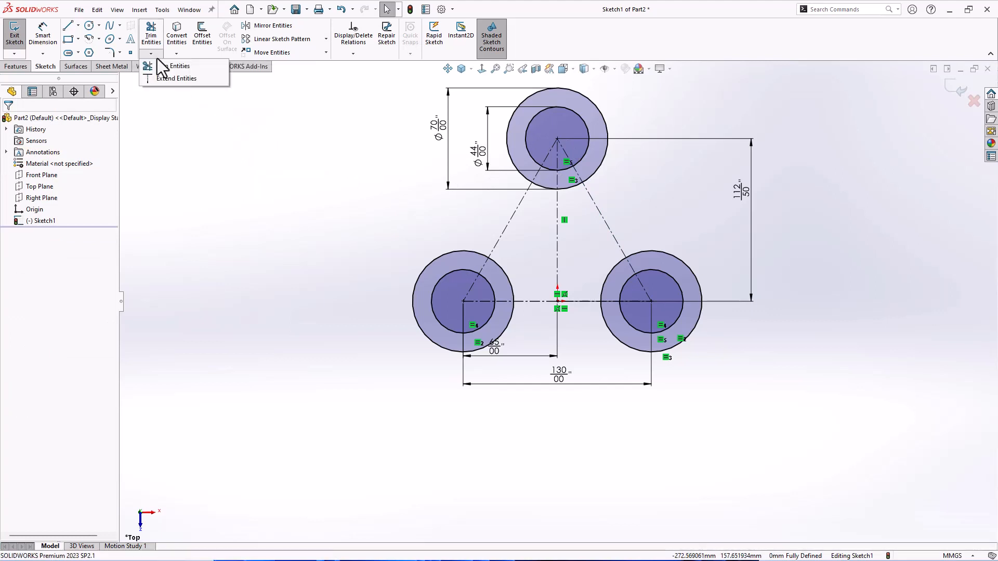
{"action": "left_click", "coordinate": [199, 41]}
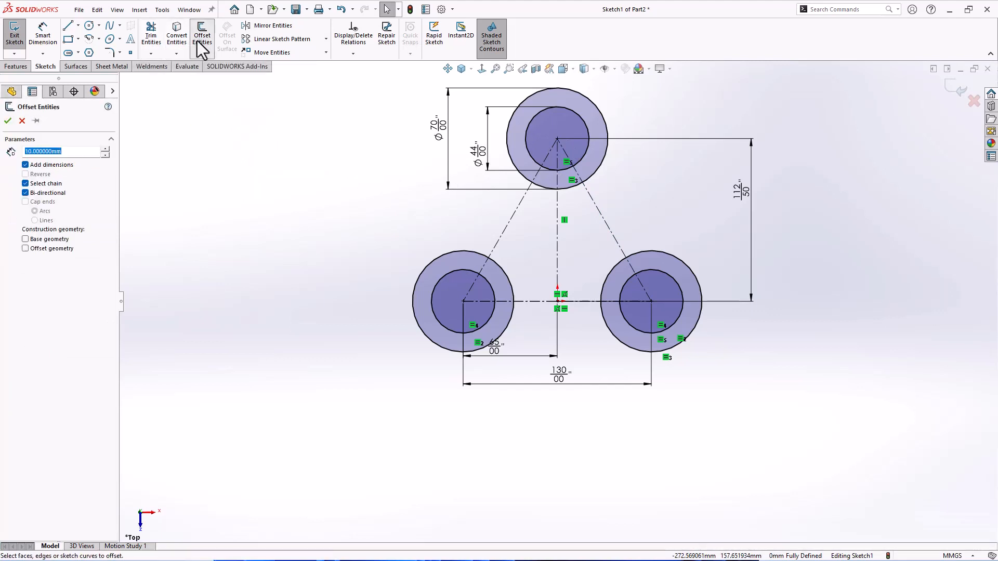
{"action": "type", "text": "15"}
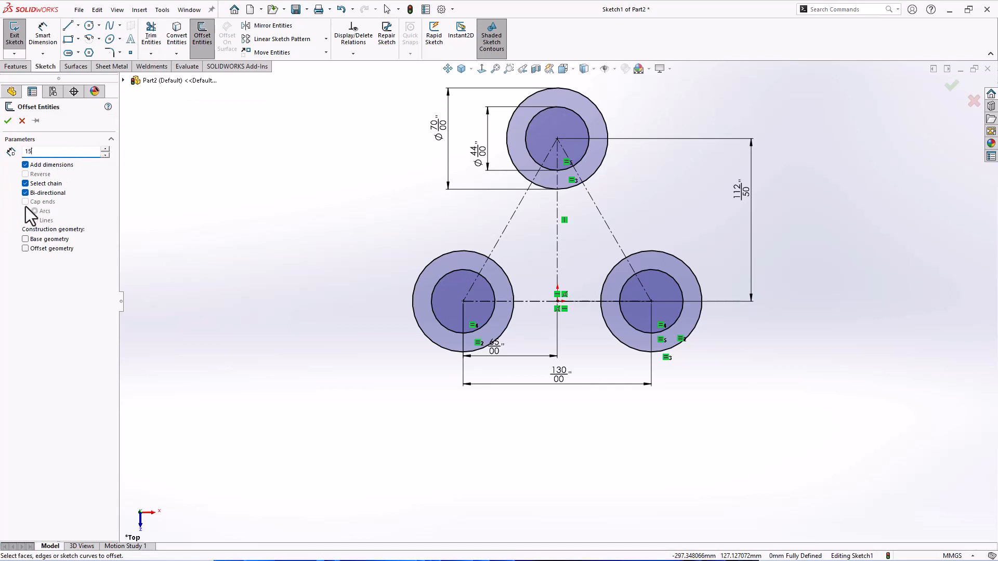
{"action": "left_click", "coordinate": [510, 224]}
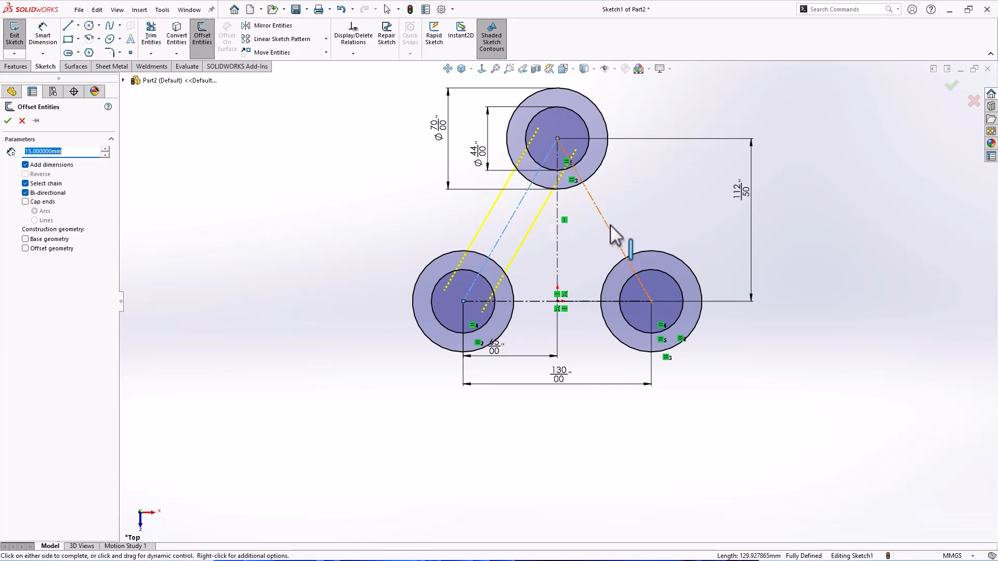
{"action": "left_click", "coordinate": [611, 225]}
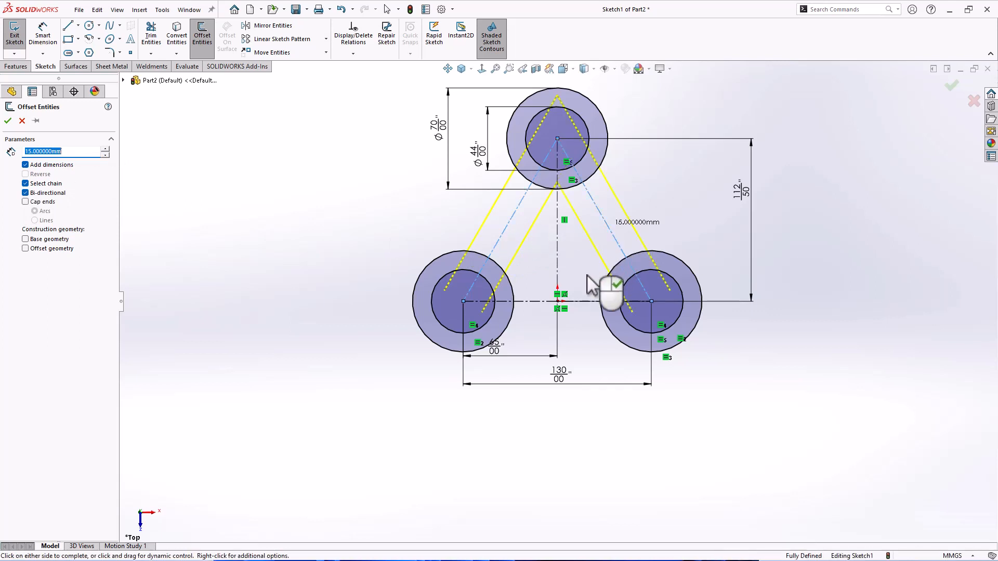
{"action": "left_click", "coordinate": [579, 301]}
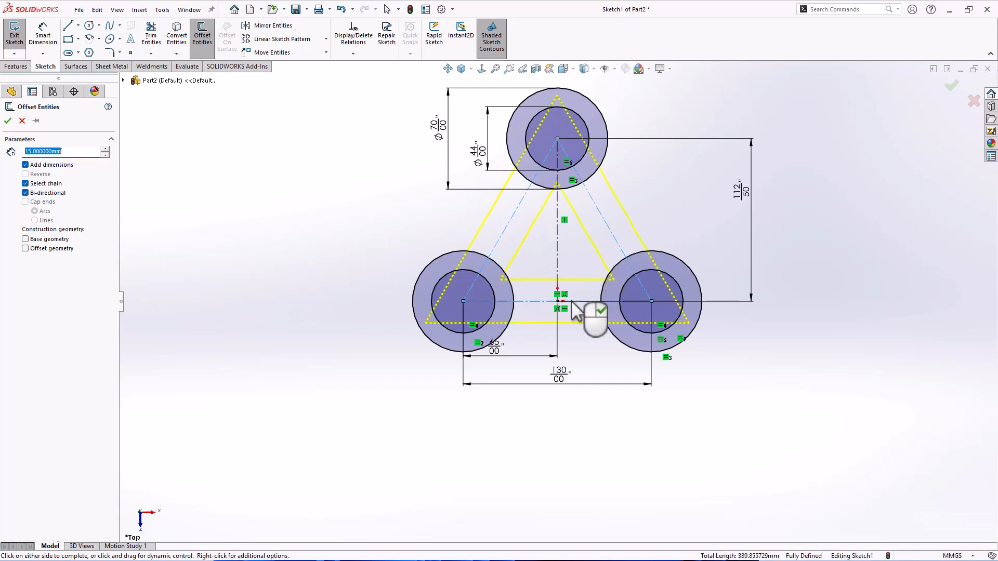
{"action": "left_click", "coordinate": [7, 121]}
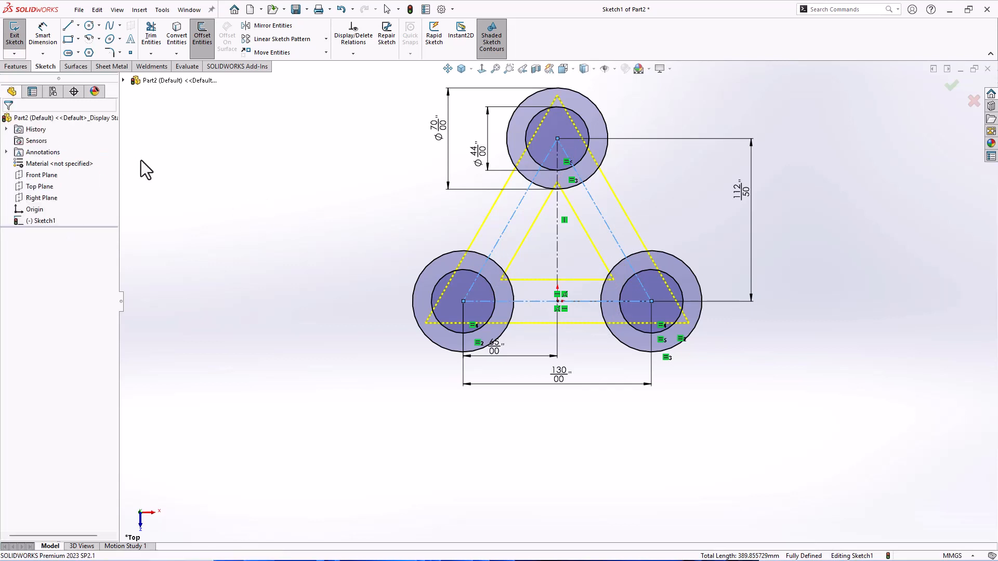
- Trim to closest the outer triangle's line portions that lie inside the upper circle pair
{"action": "right_click_drag", "start_coordinate": [383, 196], "coordinate": [367, 228]}
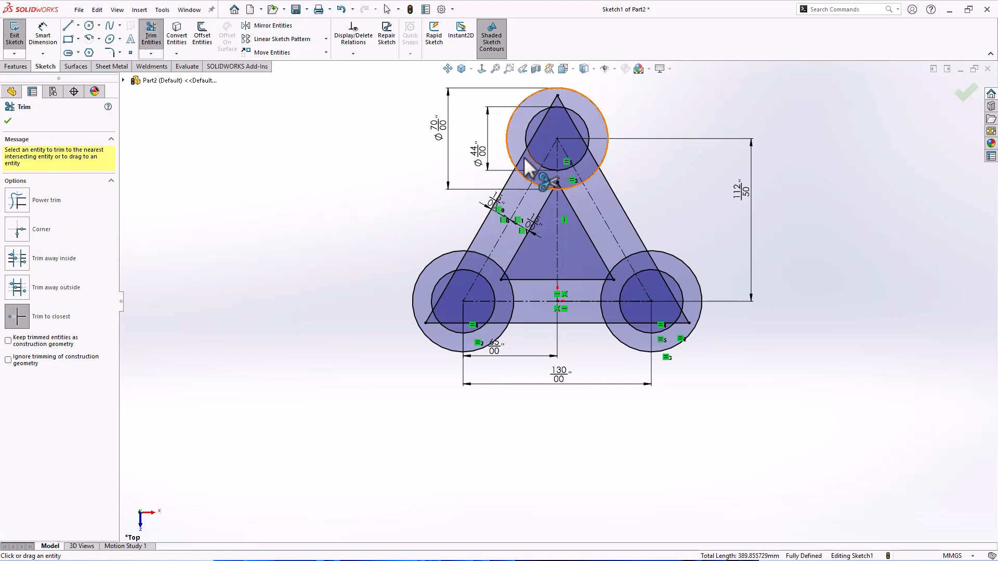
{"action": "left_click_drag", "start_coordinate": [525, 167], "coordinate": [555, 100]}
{"action": "left_click", "coordinate": [554, 100]}
{"action": "left_click", "coordinate": [563, 102]}
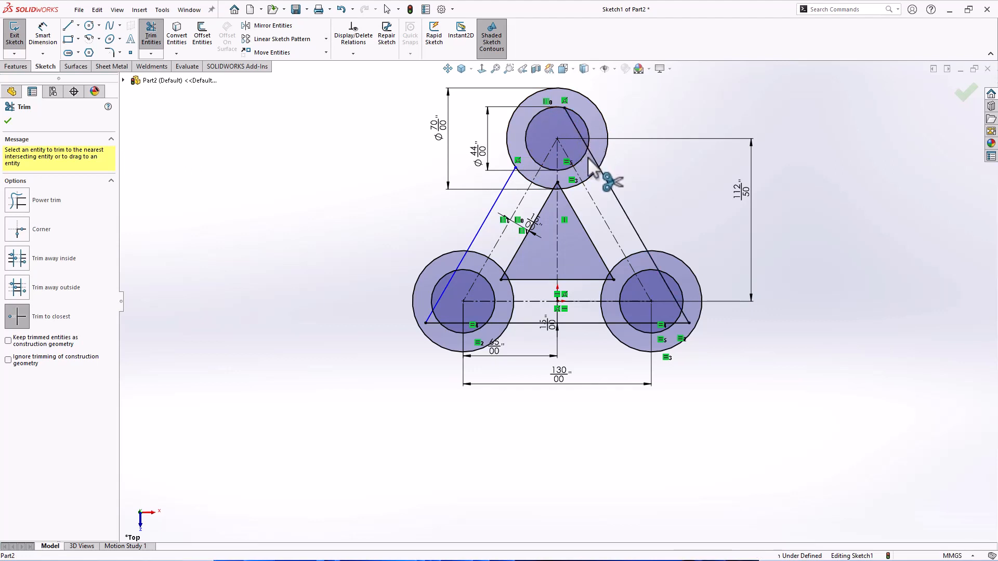
{"action": "left_click", "coordinate": [578, 133]}
{"action": "left_click", "coordinate": [592, 153]}
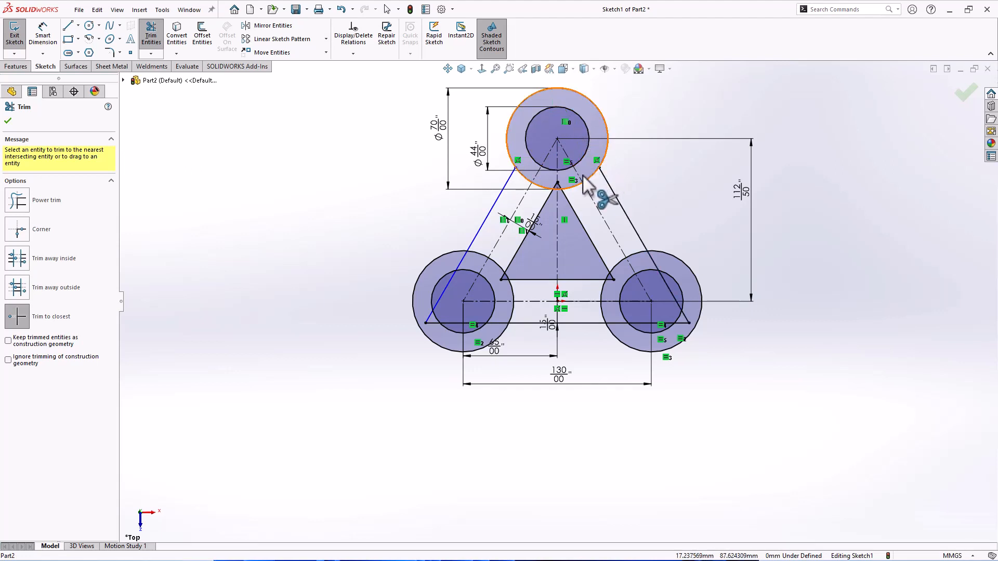
- Trim the outer triangle's line portions that lie inside the lower-left circle pair
{"action": "left_click", "coordinate": [460, 263]}
{"action": "left_click", "coordinate": [445, 307]}
{"action": "left_click", "coordinate": [435, 323]}
{"action": "left_click", "coordinate": [462, 323]}
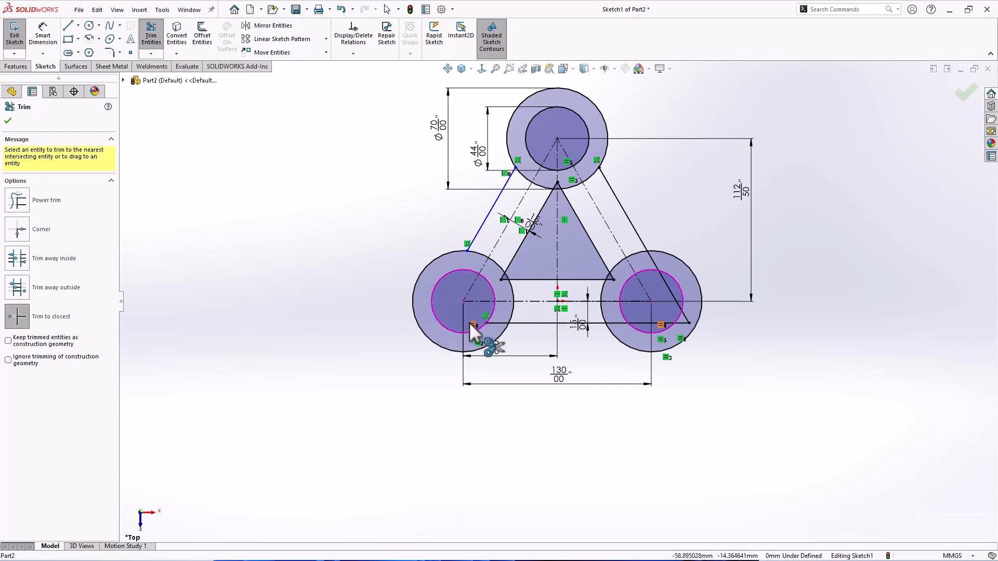
{"action": "left_click", "coordinate": [499, 323]}
- Trim the outer triangle's line portions that lie inside the lower-right circle pair
{"action": "left_click", "coordinate": [617, 323]}
{"action": "left_click", "coordinate": [650, 323]}
{"action": "left_click", "coordinate": [682, 323]}
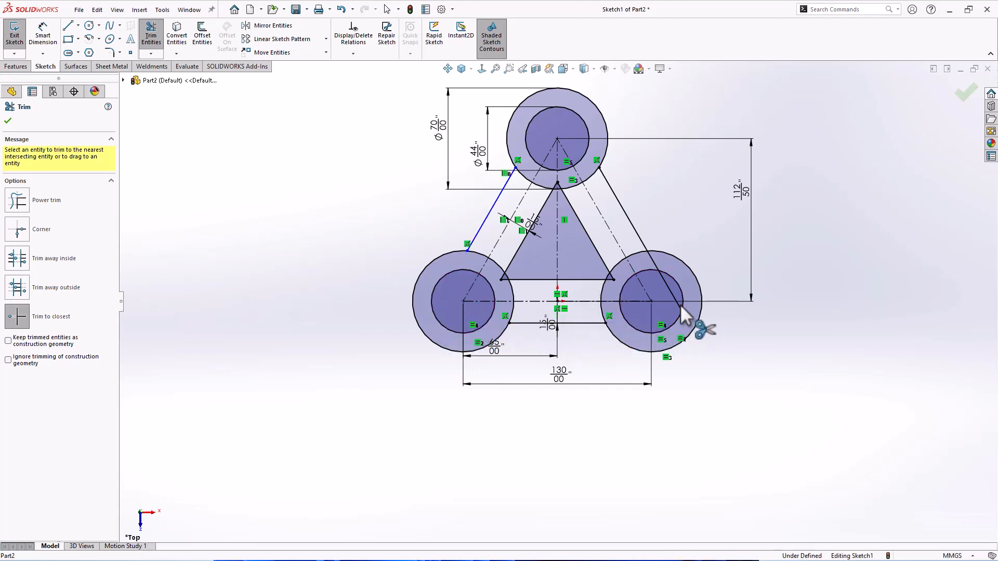
{"action": "left_click", "coordinate": [674, 299]}
{"action": "left_click", "coordinate": [653, 257]}
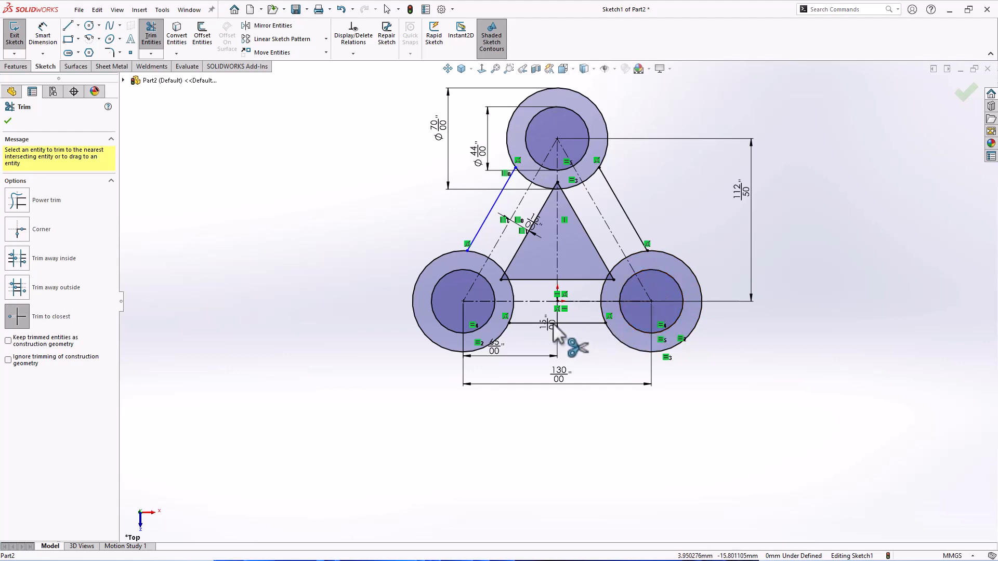
- Trim the inner triangle's corners where they extend into the three outer circles
{"action": "left_click", "coordinate": [503, 277]}
{"action": "left_click", "coordinate": [506, 280]}
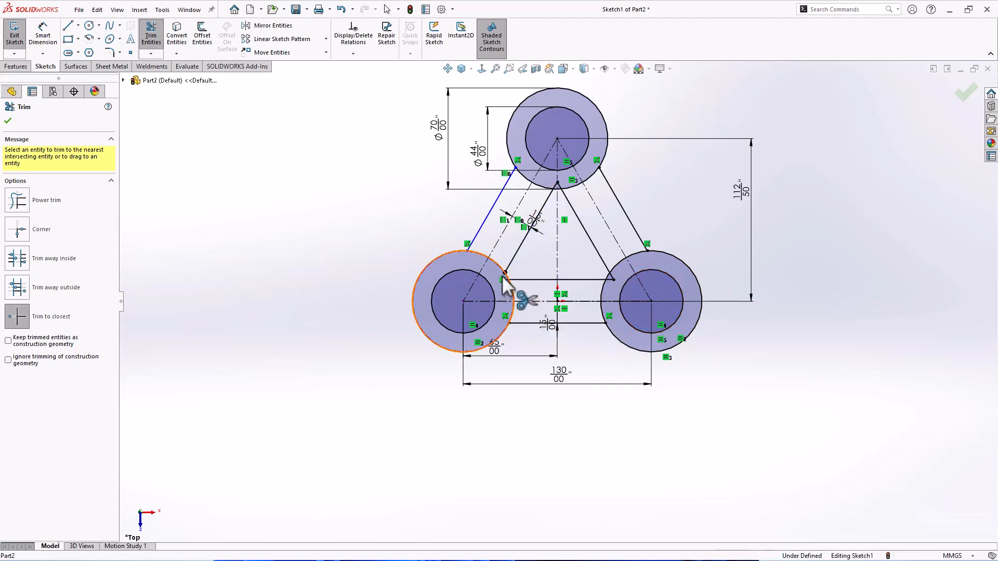
{"action": "left_click", "coordinate": [611, 279]}
{"action": "left_click", "coordinate": [556, 185]}
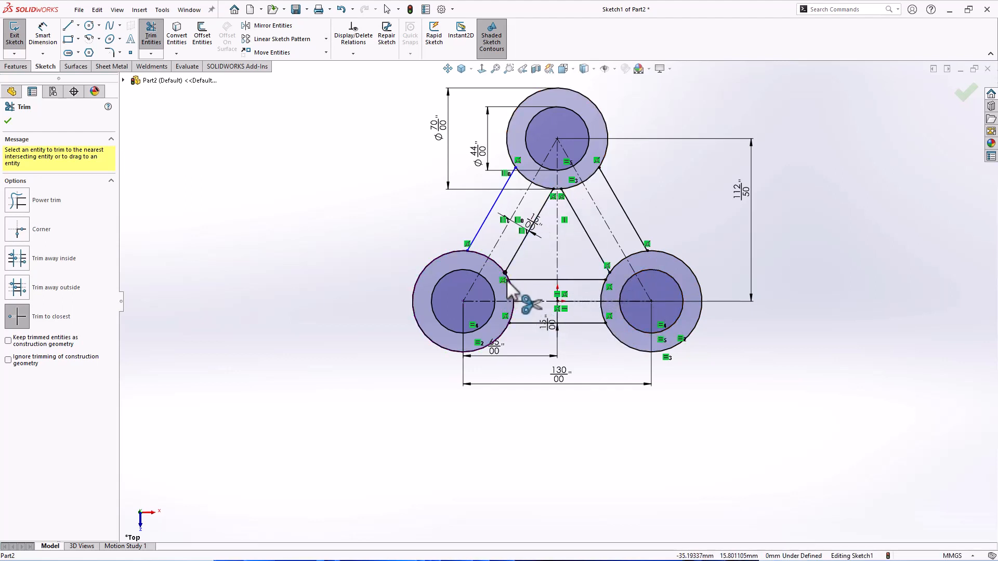
- Trim the outer circles' arcs between the paired offset lines so the three connecting arms open into the rings
{"action": "scroll", "coordinate": [514, 302], "scroll_direction": "down", "scroll_amount": 2}
{"action": "scroll", "coordinate": [515, 297], "scroll_direction": "down", "scroll_amount": 2}
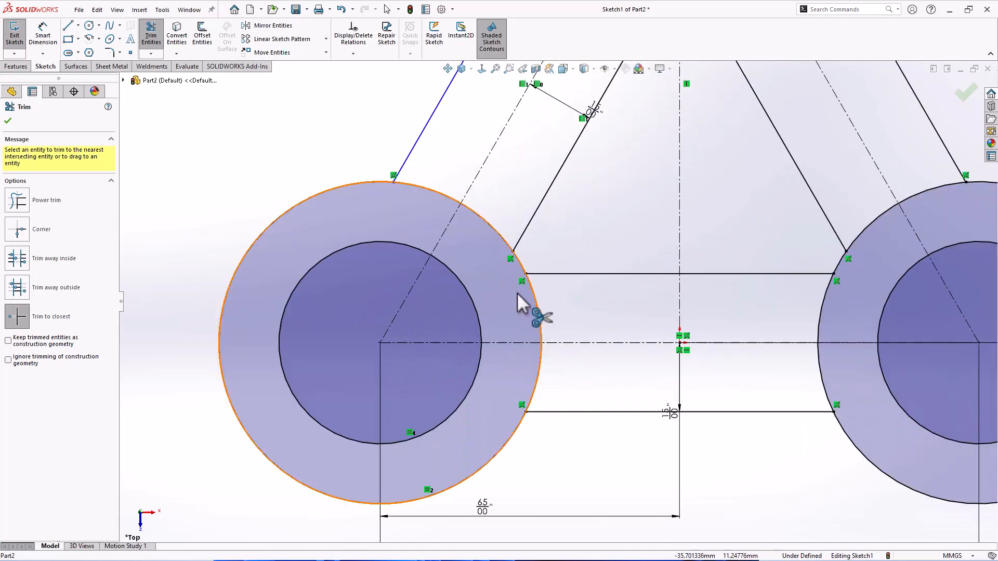
{"action": "scroll", "coordinate": [525, 297], "scroll_direction": "up", "scroll_amount": 3}
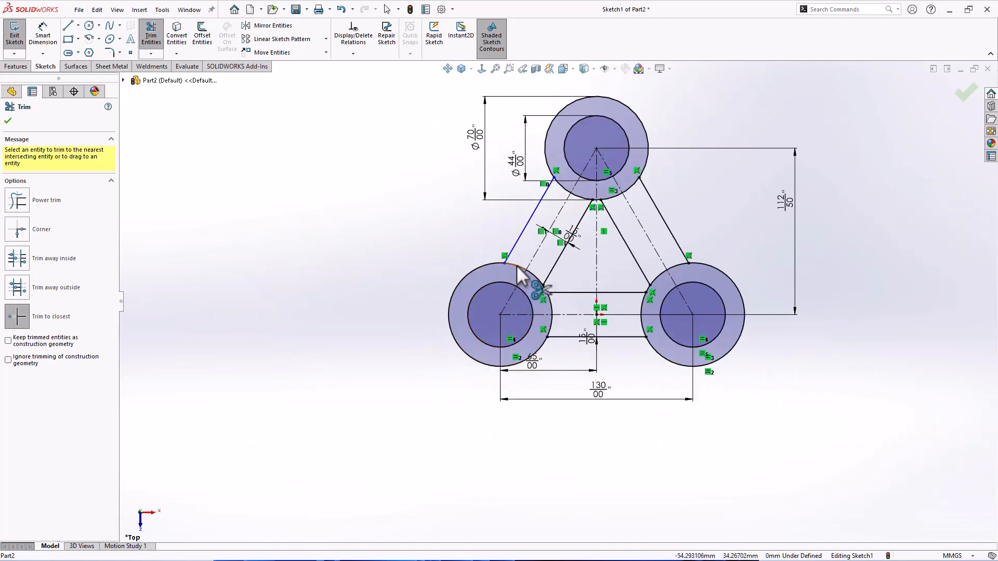
{"action": "left_click", "coordinate": [520, 270]}
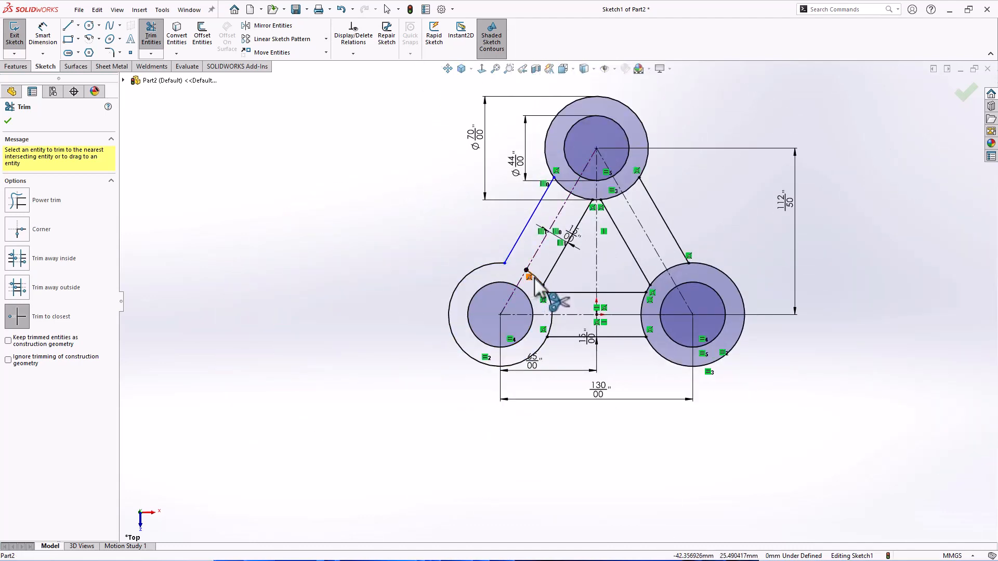
{"action": "left_click", "coordinate": [578, 198]}
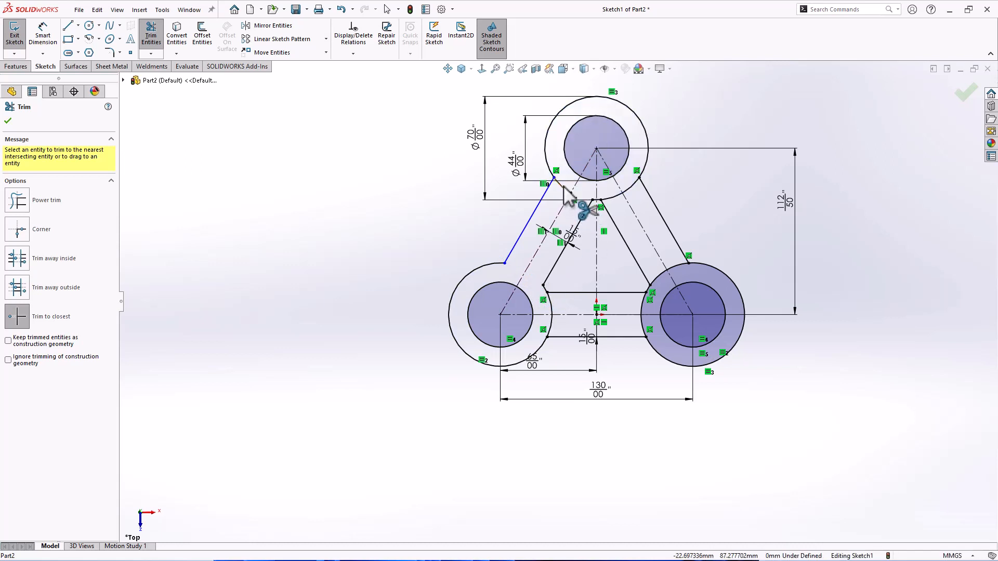
{"action": "left_click", "coordinate": [562, 187]}
{"action": "left_click", "coordinate": [627, 190]}
{"action": "left_click", "coordinate": [617, 199]}
{"action": "left_click", "coordinate": [643, 307]}
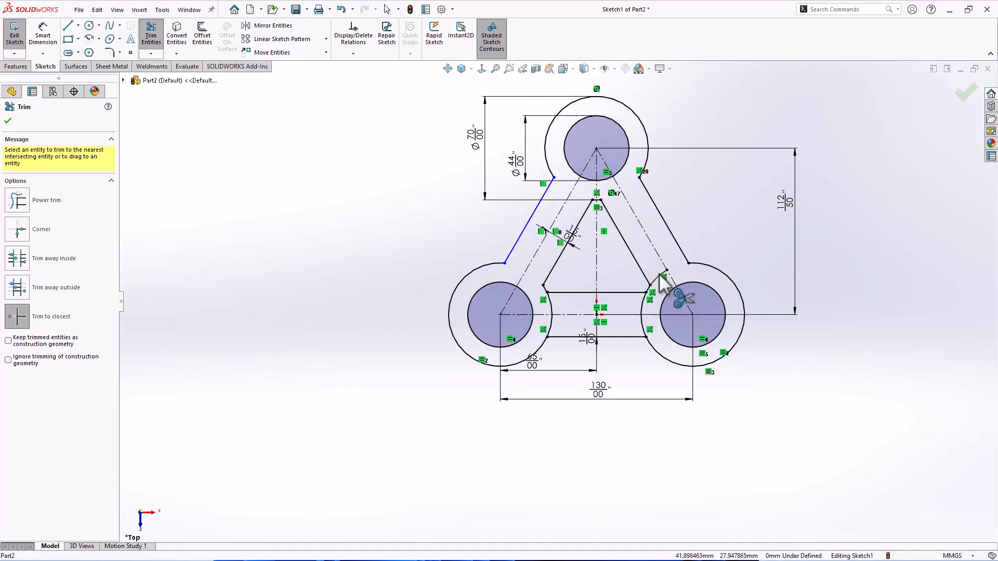
{"action": "scroll", "coordinate": [642, 326], "scroll_direction": "down", "scroll_amount": 2}
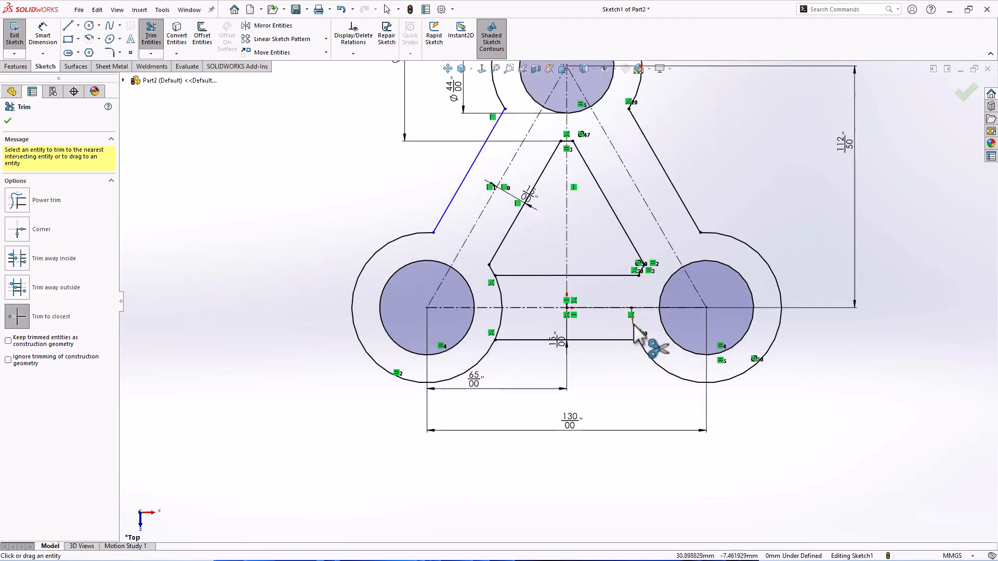
{"action": "scroll", "coordinate": [627, 332], "scroll_direction": "up", "scroll_amount": 3}
{"action": "left_click", "coordinate": [523, 319]}
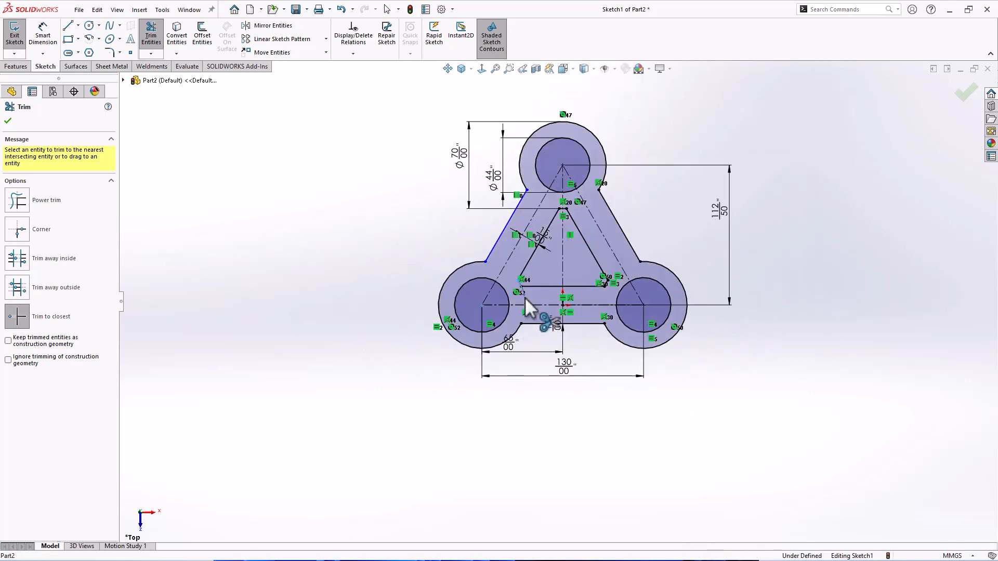
- Extrude the trimmed profile as a blind boss 20 mm deep
{"action": "left_click", "coordinate": [15, 66]}
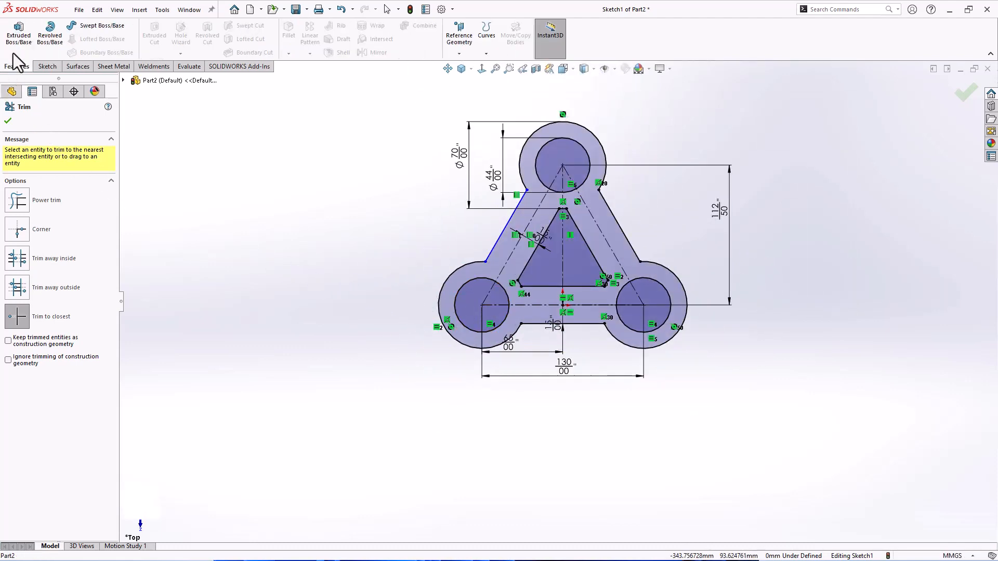
{"action": "left_click", "coordinate": [32, 44]}
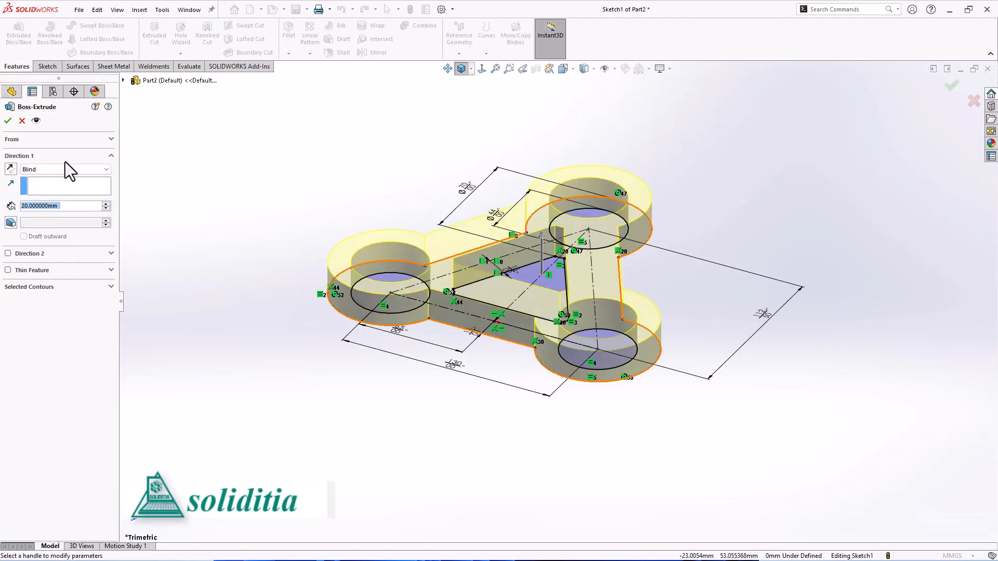
{"action": "left_click", "coordinate": [7, 120]}
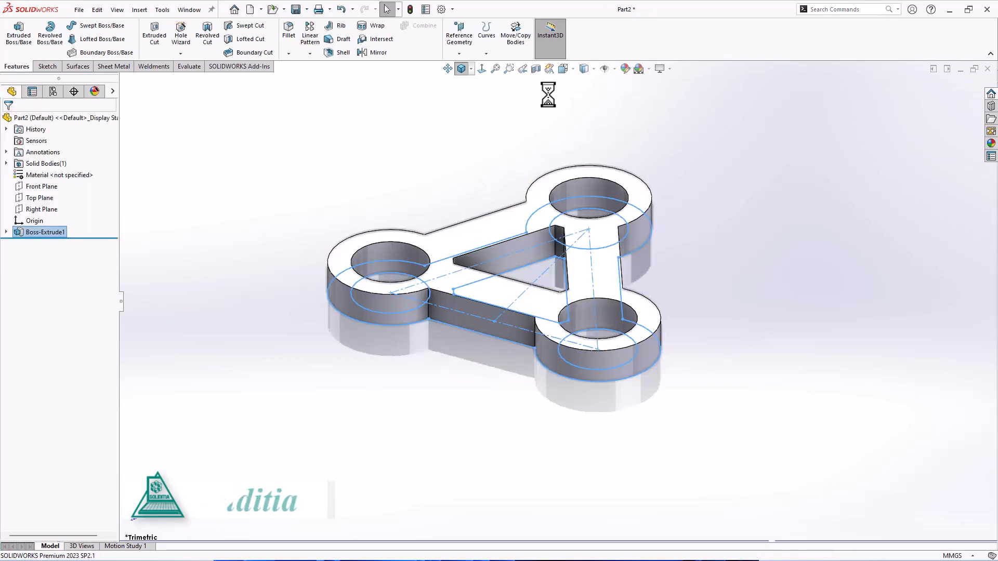
- Inspect the extruded part from another angle and set the display to the isometric view
{"action": "middle_click_drag", "start_coordinate": [563, 130], "coordinate": [501, 126]}
{"action": "left_click", "coordinate": [470, 69]}
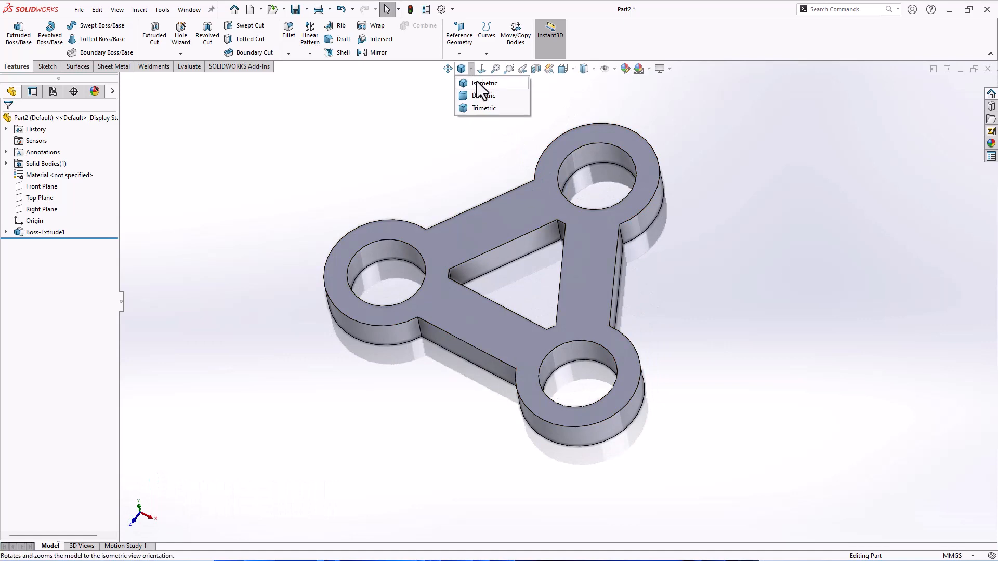
{"action": "left_click", "coordinate": [476, 82]}
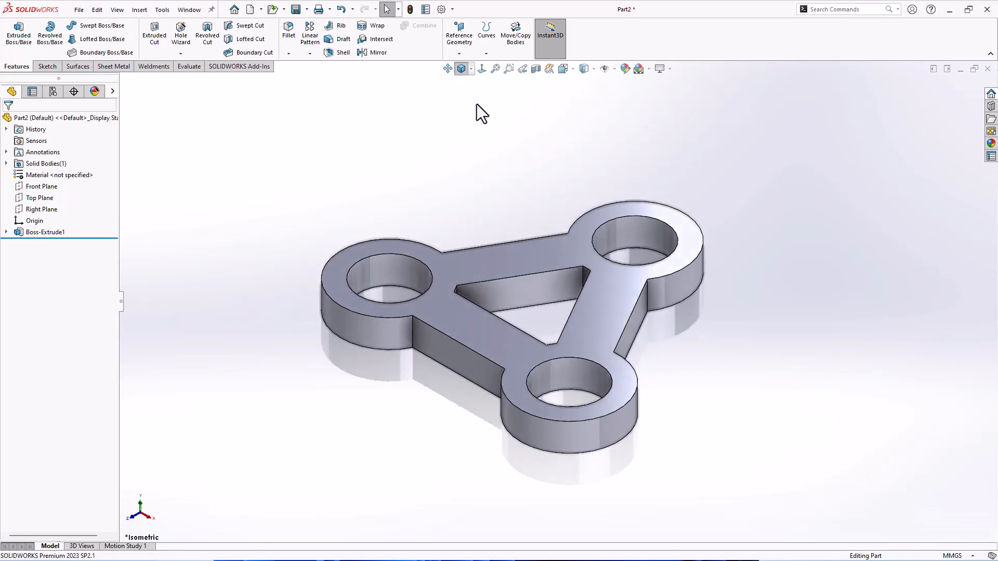